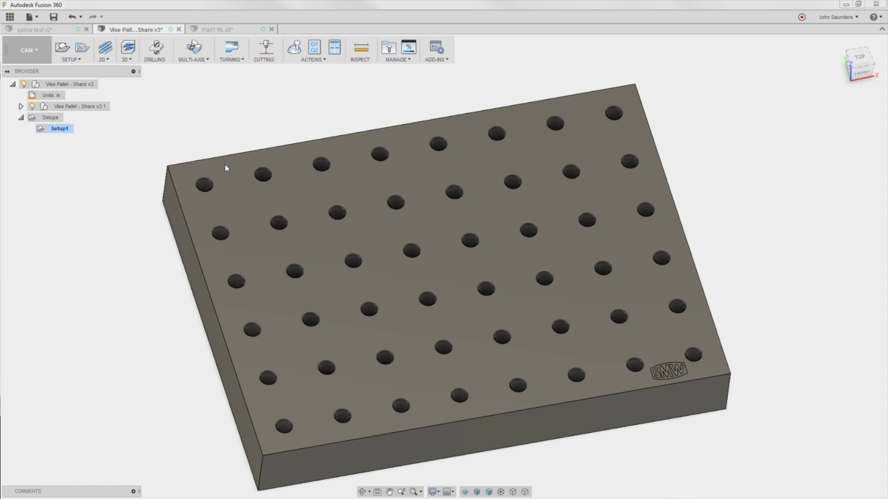
# Step: Orbit slightly and zoom in on the vise pallet's top-left corner holes
pyautogui.keyDown('shift'); pyautogui.moveTo(238, 139); pyautogui.dragTo(253, 117, button='middle'); pyautogui.keyUp('shift')
pyautogui.scroll(6, 222, 169)
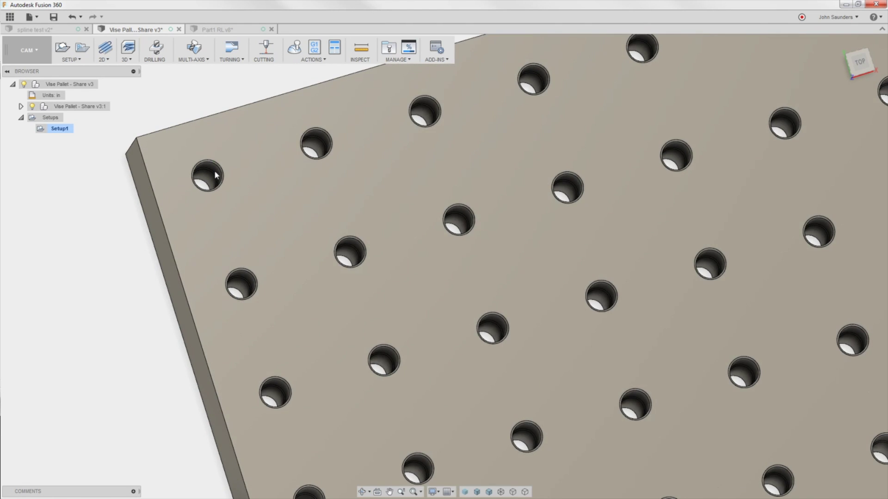
pyautogui.scroll(3, 224, 176)
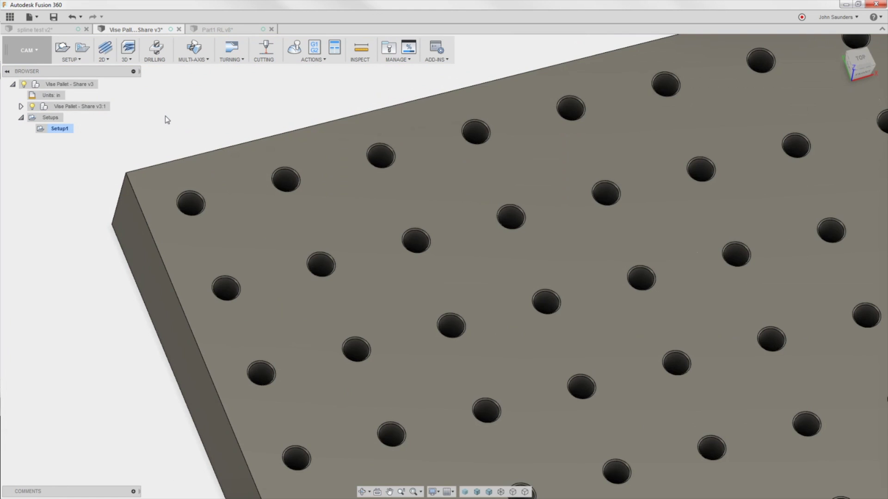
# Step: Create a drilling operation using the Ø0.228" #1 HSS drill on the top-left hole, reviewing Heights
pyautogui.click(154, 59)
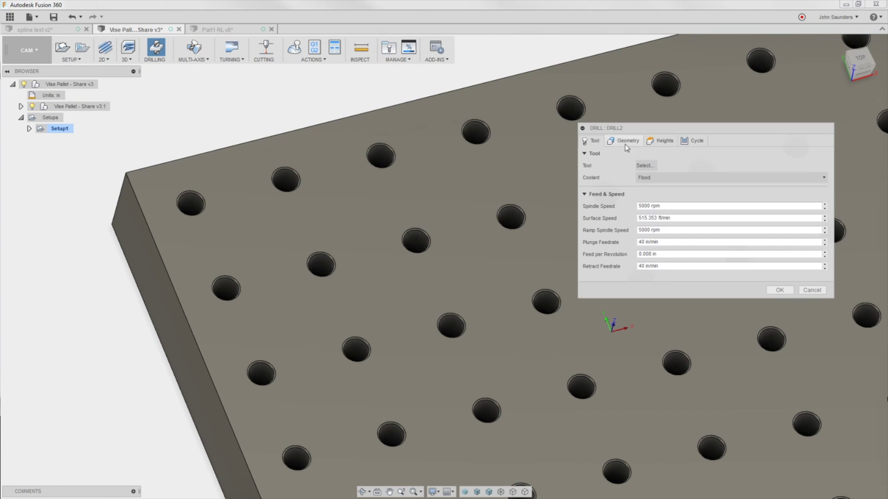
pyautogui.click(644, 165)
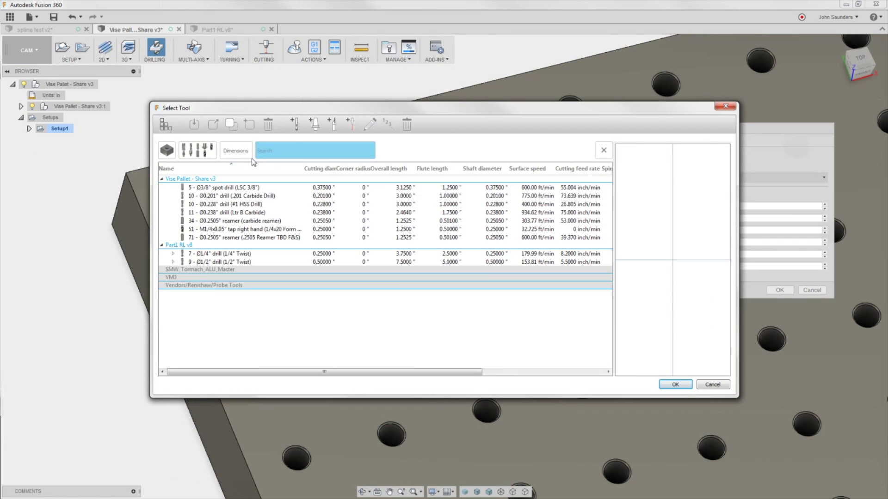
pyautogui.doubleClick(242, 204)
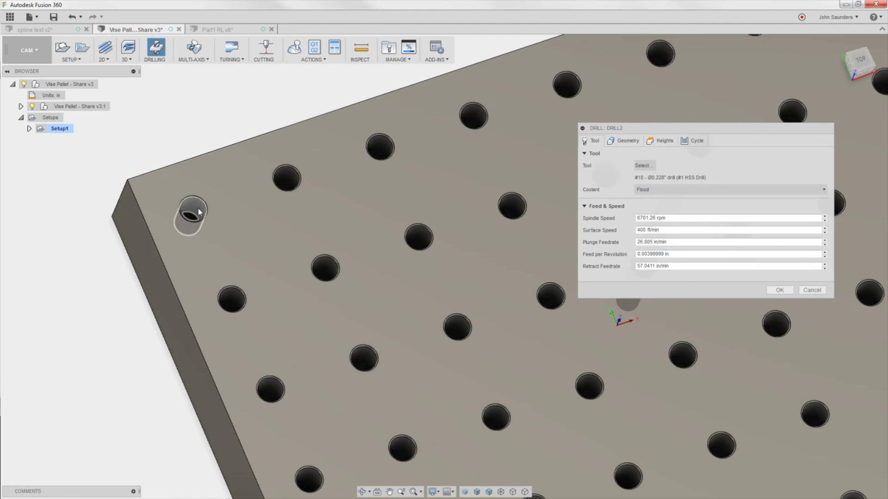
pyautogui.click(199, 213)
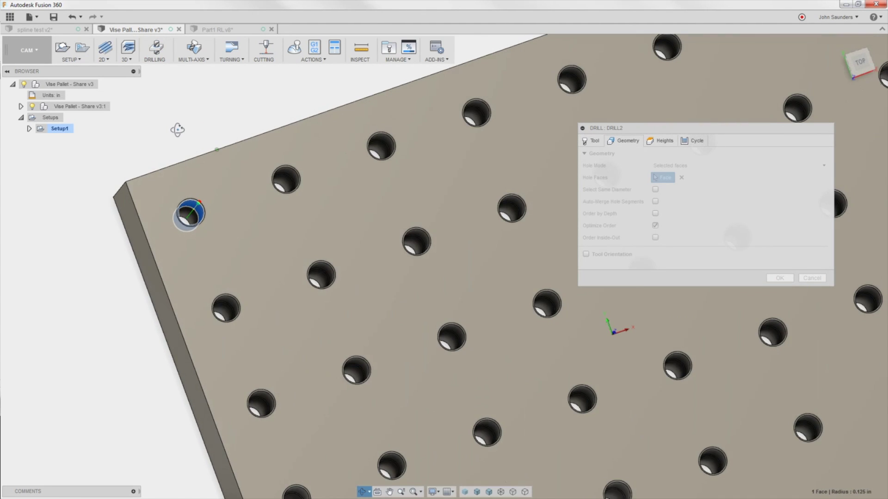
pyautogui.click(652, 141)
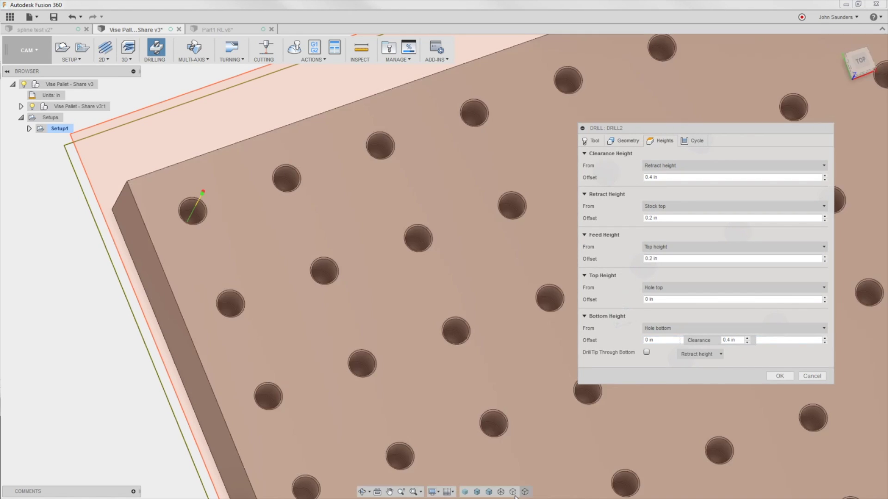
# Step: Switch the display to see-through wireframe and tilt the pallet view
pyautogui.click(500, 492)
pyautogui.click(501, 492)
pyautogui.keyDown('shift'); pyautogui.moveTo(370, 343); pyautogui.dragTo(188, 170, button='middle'); pyautogui.keyUp('shift')
pyautogui.scroll(-5, 190, 175)
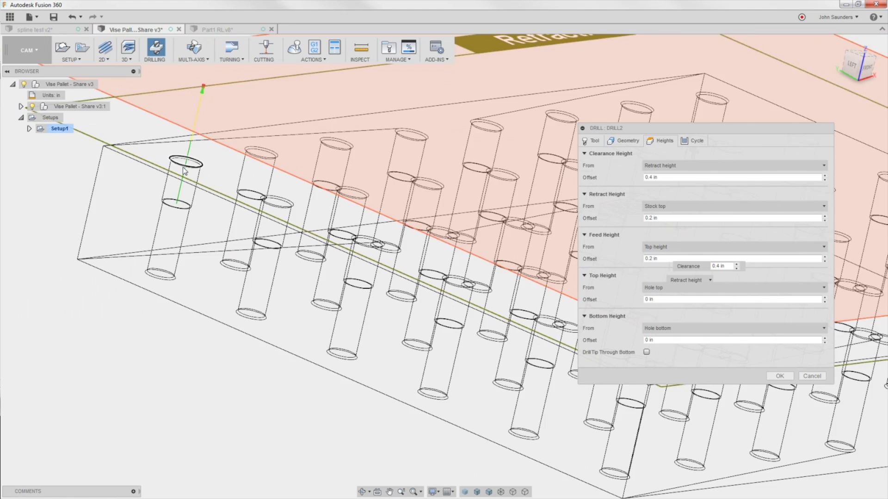
# Step: On the Geometry tab, enable Auto-Merge Hole Segments and inspect the selected hole up close
pyautogui.click(628, 141)
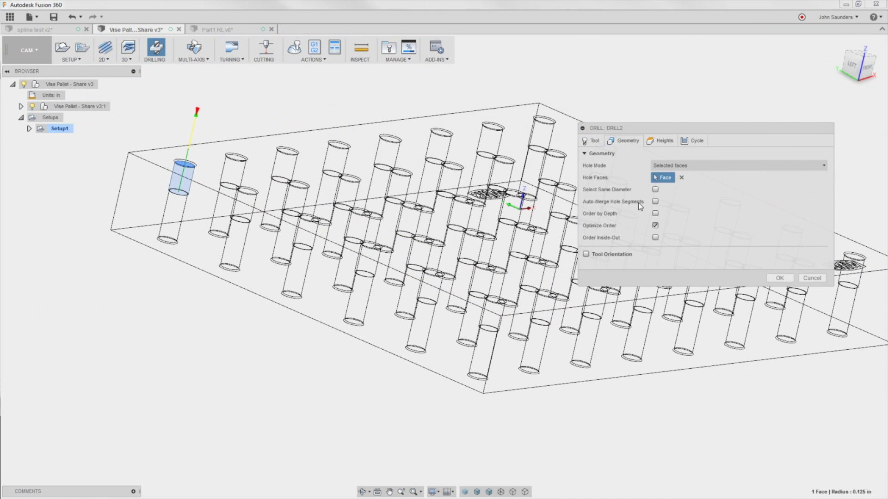
pyautogui.click(655, 202)
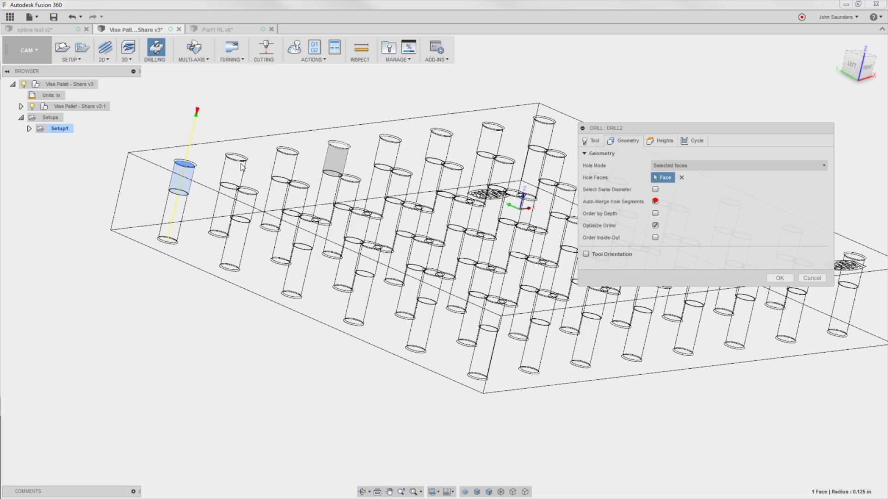
pyautogui.scroll(5, 175, 253)
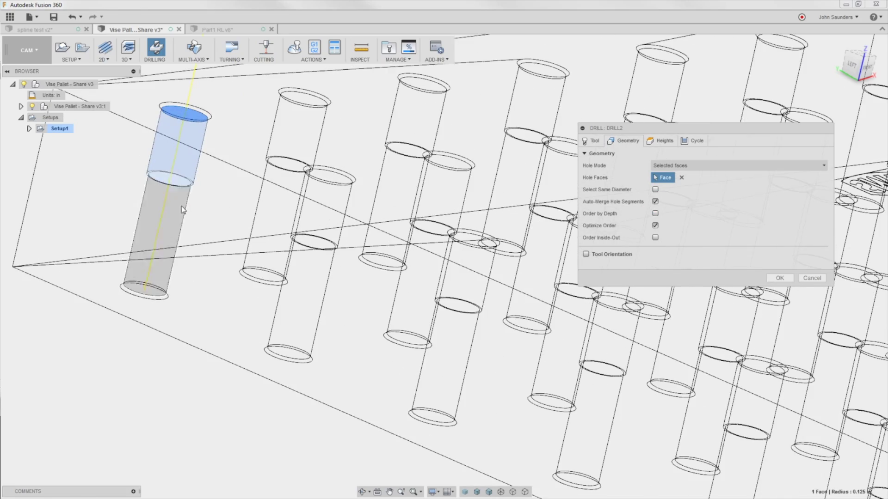
pyautogui.keyDown('shift'); pyautogui.moveTo(176, 254); pyautogui.dragTo(215, 160, button='middle'); pyautogui.keyUp('shift')
pyautogui.scroll(-5, 177, 262)
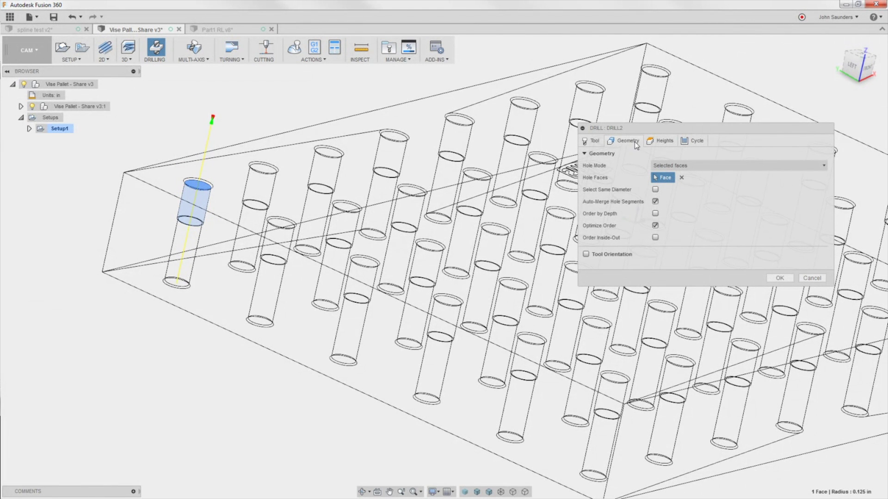
# Step: Clear and reselect the top-left hole face, toggling shaded/wireframe display and hole-segment merging
pyautogui.click(681, 178)
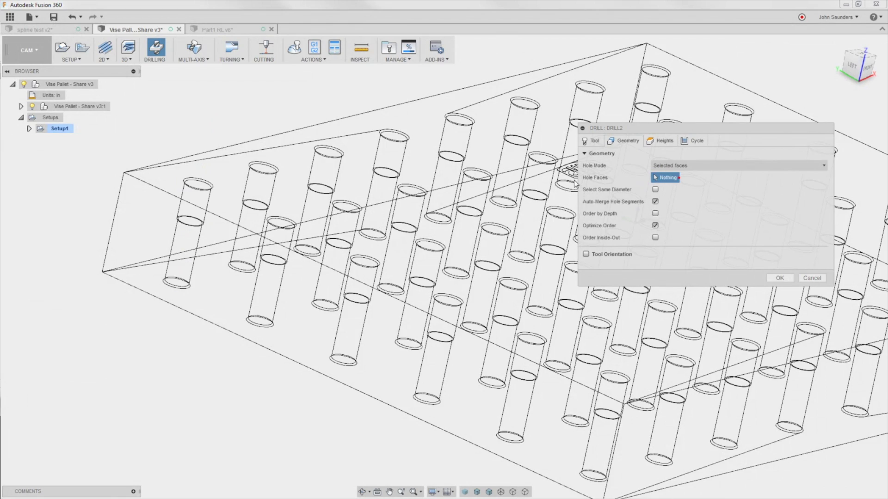
pyautogui.click(489, 492)
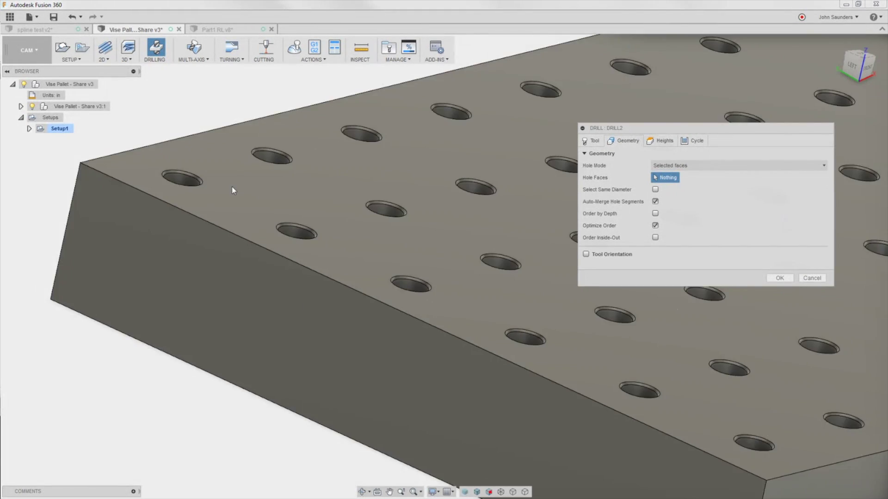
pyautogui.click(169, 169)
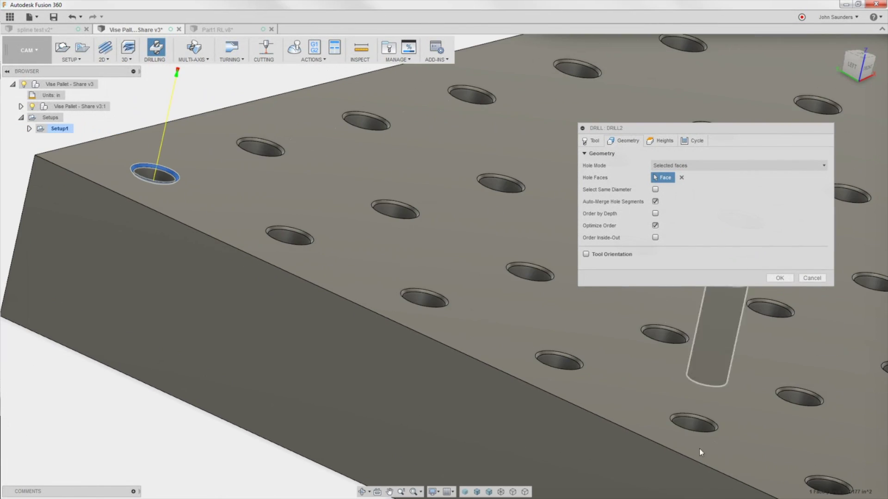
pyautogui.click(501, 492)
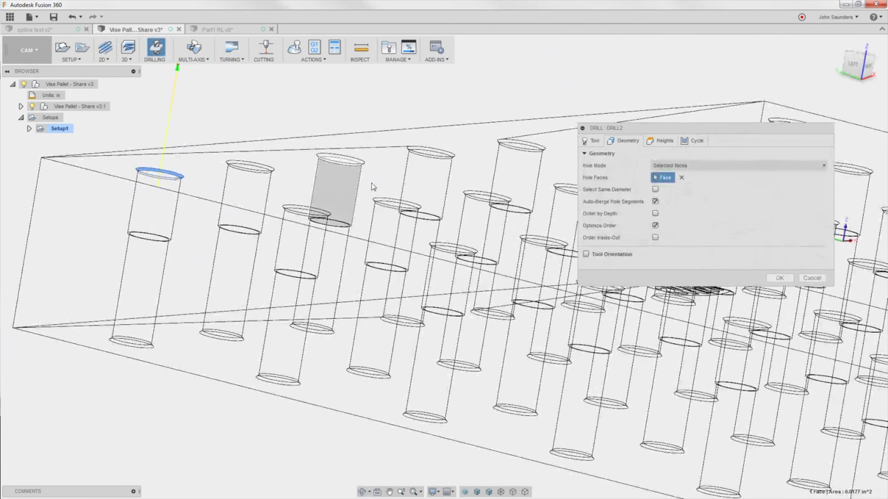
pyautogui.click(655, 202)
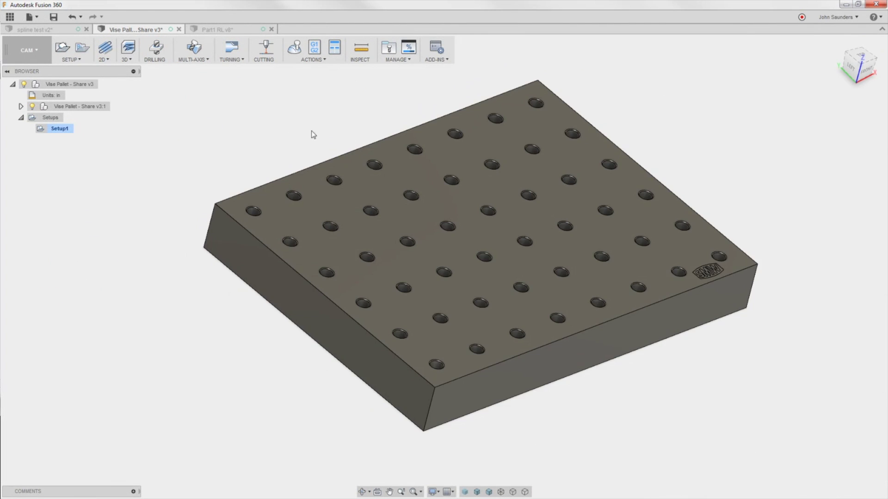
pyautogui.moveTo(316, 121); pyautogui.dragTo(295, 119, button='middle')
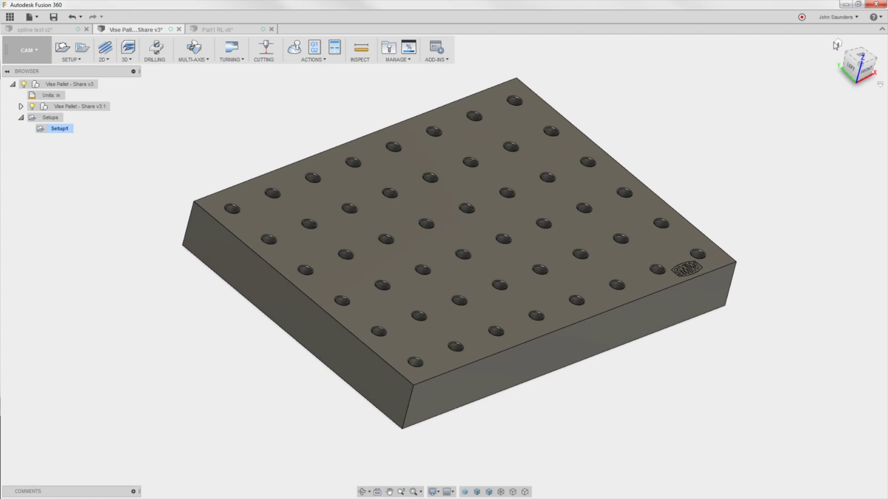
pyautogui.click(840, 17)
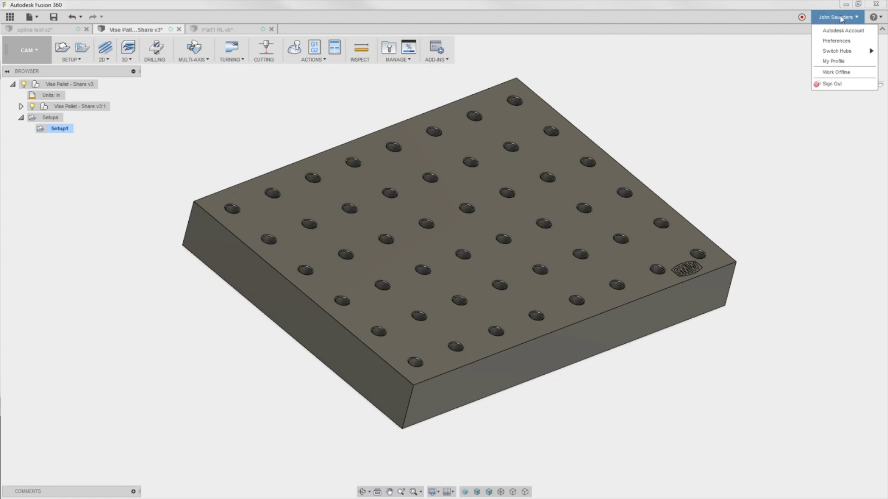
pyautogui.click(841, 41)
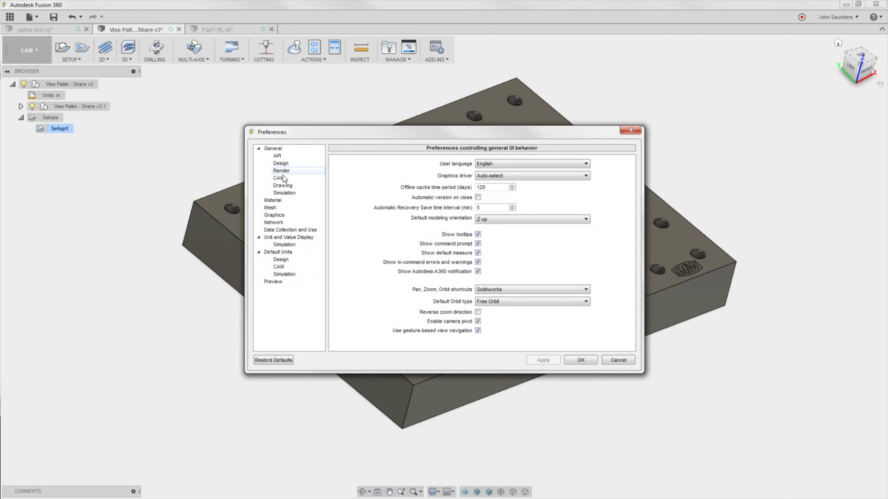
pyautogui.click(279, 178)
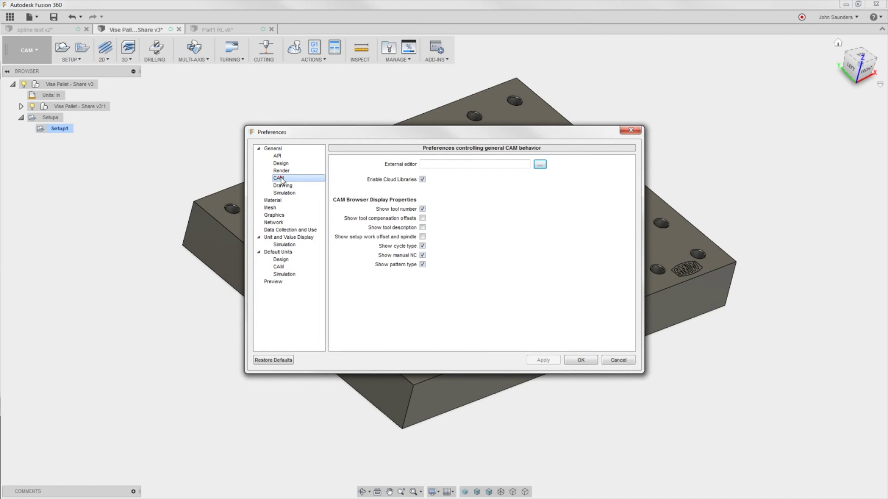
pyautogui.click(618, 360)
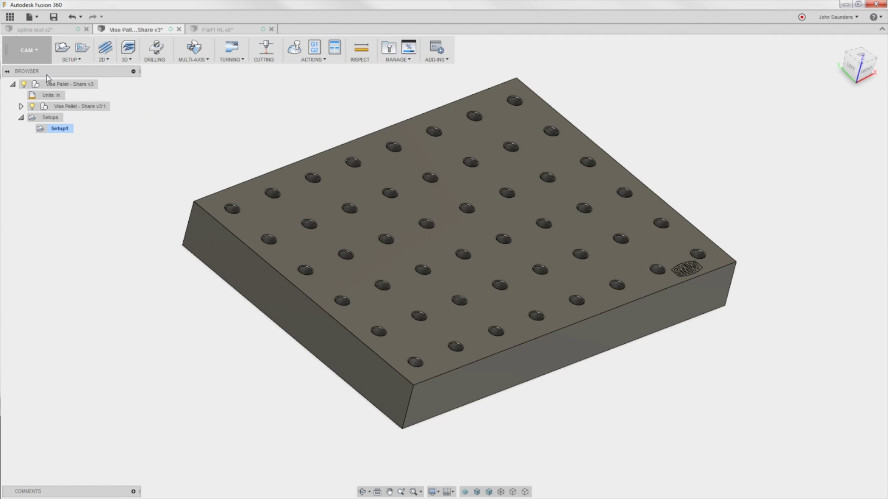
# Step: Open the Assets project in the data panel and select the CAMTools and CAMTemplates folders
pyautogui.click(10, 17)
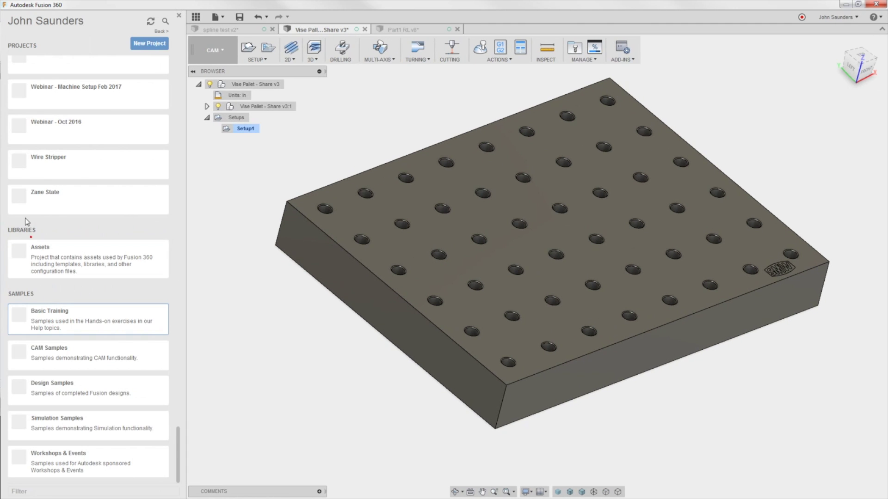
pyautogui.click(74, 261)
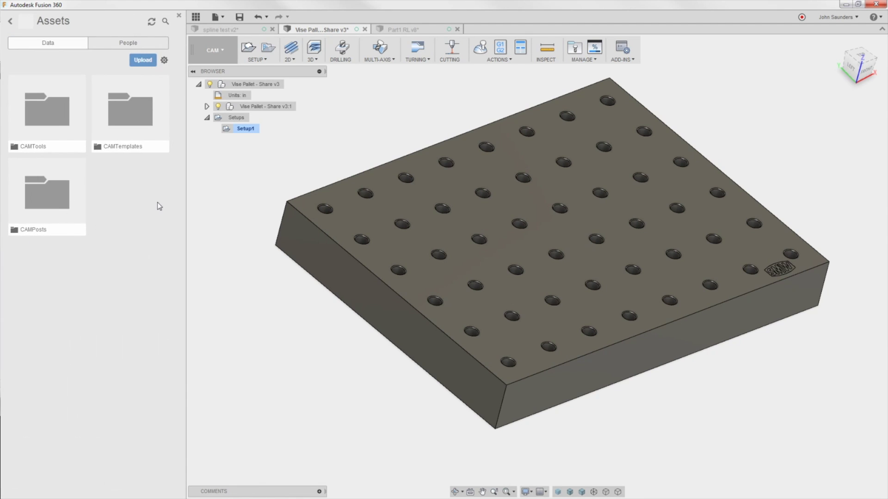
pyautogui.click(38, 98)
pyautogui.click(108, 121)
# Step: Browse CAMTemplates (VM3 Delrin, VM3 SoftJaw, 1100 SoftJaw, JWS mill), then return to Assets
pyautogui.doubleClick(110, 122)
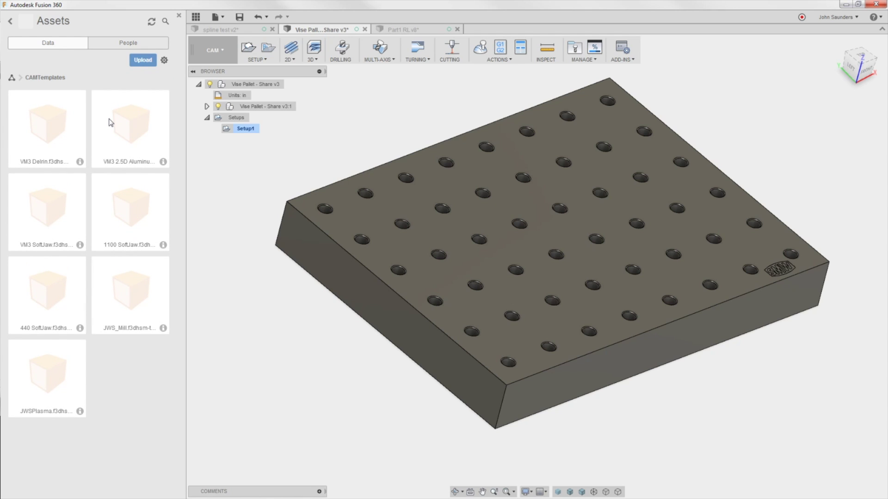
pyautogui.click(64, 138)
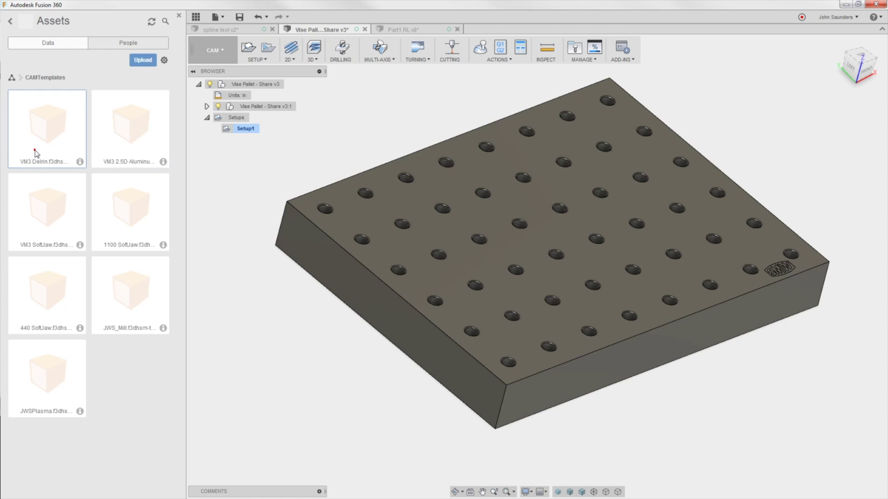
pyautogui.click(38, 218)
pyautogui.click(119, 221)
pyautogui.click(102, 289)
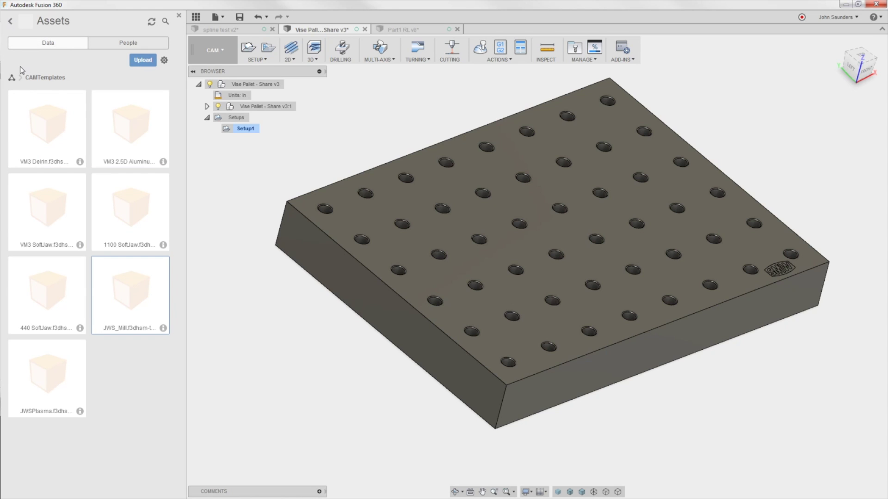
pyautogui.click(19, 79)
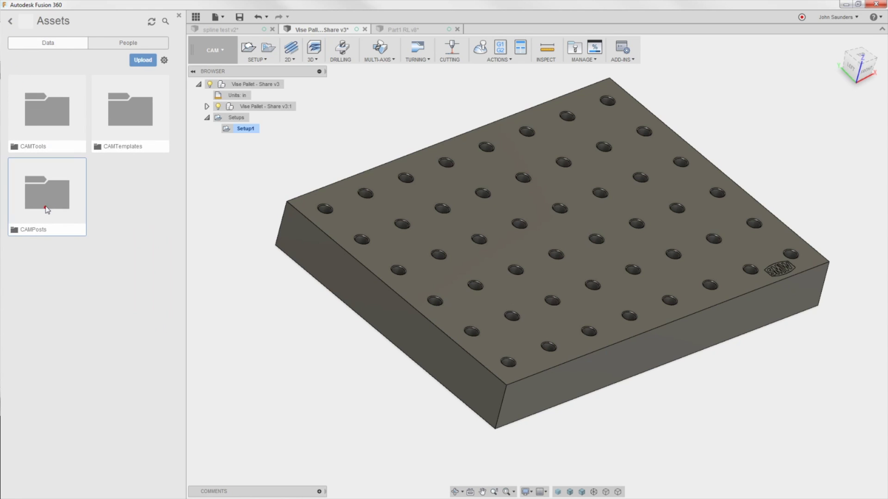
pyautogui.moveTo(277, 162)
pyautogui.keyDown('shift'); pyautogui.mouseDown(button='middle')
pyautogui.moveTo(263, 159)
pyautogui.moveTo(275, 165)
pyautogui.moveTo(272, 159)
pyautogui.mouseUp(button='middle'); pyautogui.keyUp('shift')
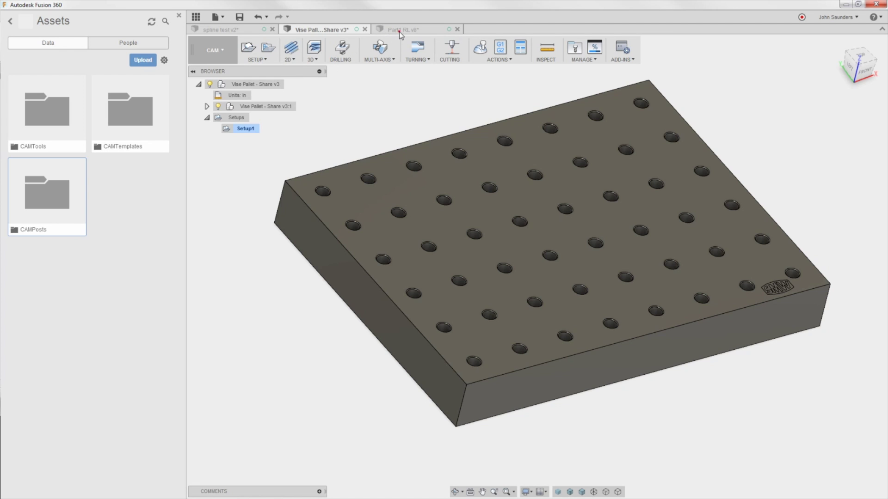
# Step: Add a new Manual NC operation to the setup, then cancel it
pyautogui.keyDown('shift'); pyautogui.moveTo(369, 119); pyautogui.dragTo(389, 143, button='middle'); pyautogui.keyUp('shift')
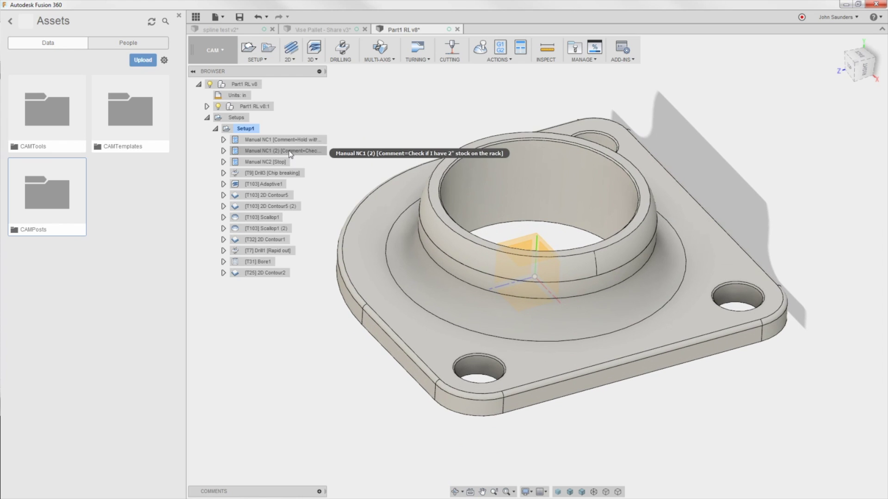
pyautogui.click(257, 60)
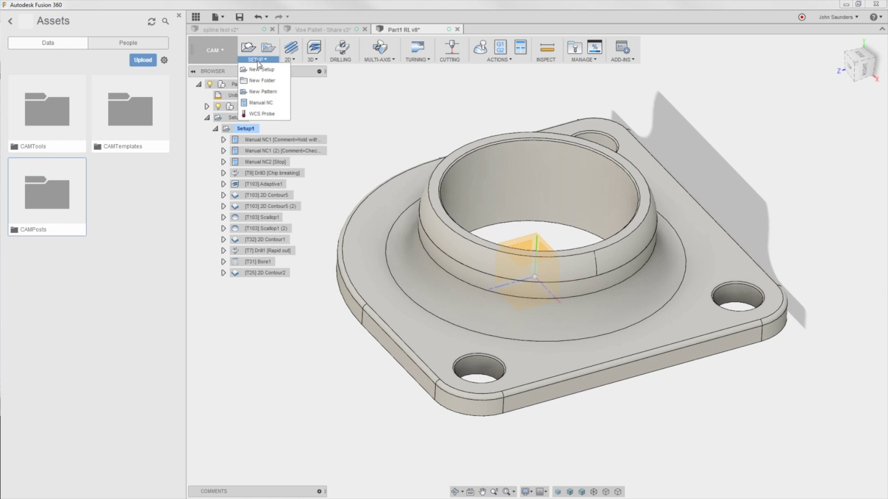
pyautogui.click(262, 103)
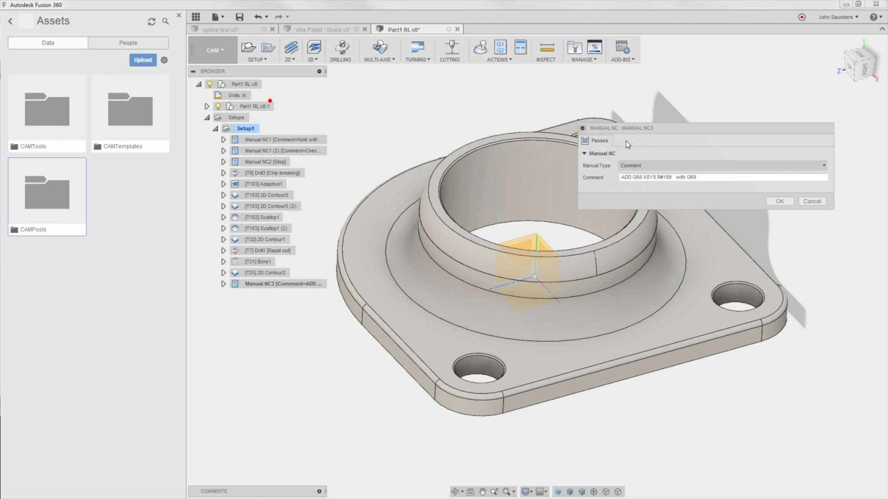
pyautogui.click(812, 200)
# Step: Edit Manual NC1 to read its 'Hold with 1.25" Parallels' comment and close unchanged
pyautogui.click(292, 141)
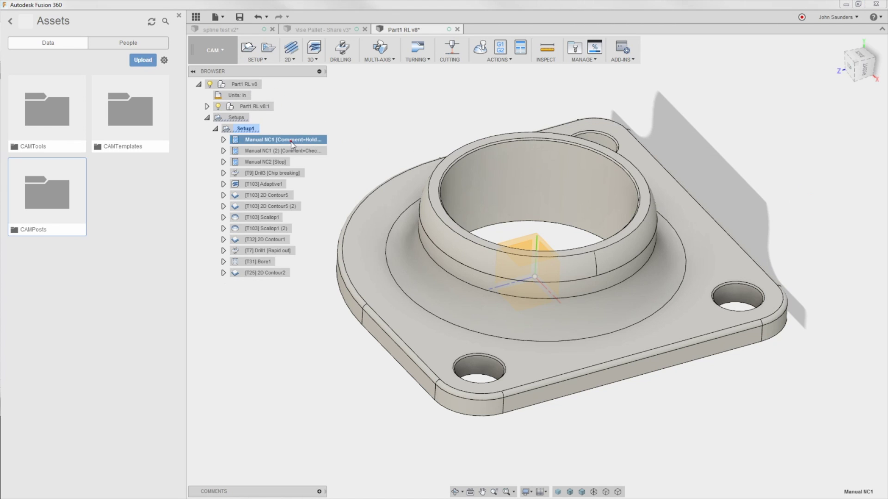
pyautogui.rightClick(292, 145)
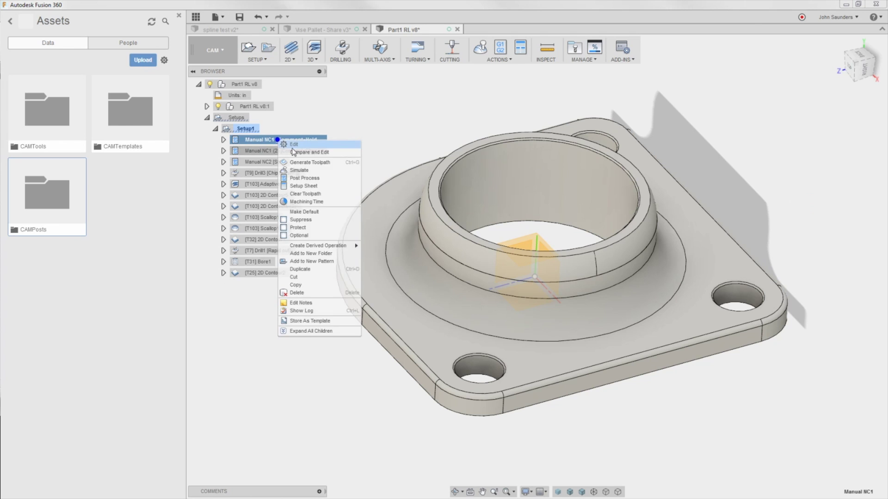
pyautogui.click(292, 148)
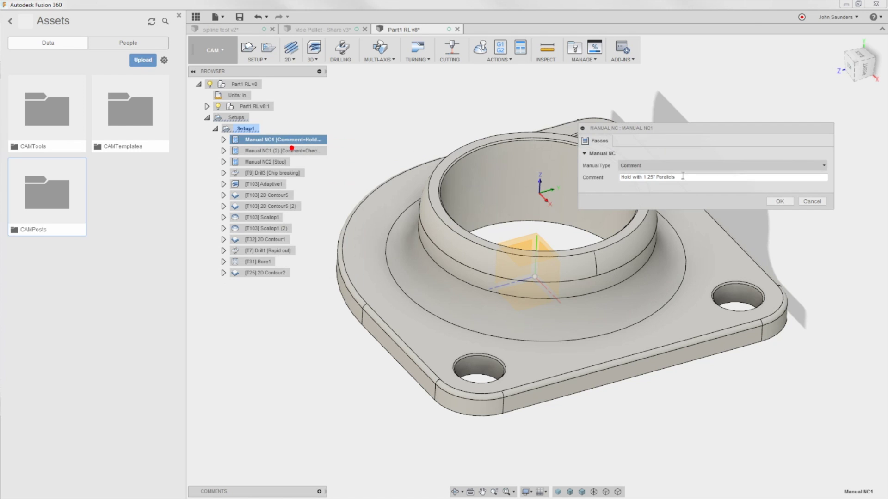
pyautogui.click(811, 201)
pyautogui.click(244, 129)
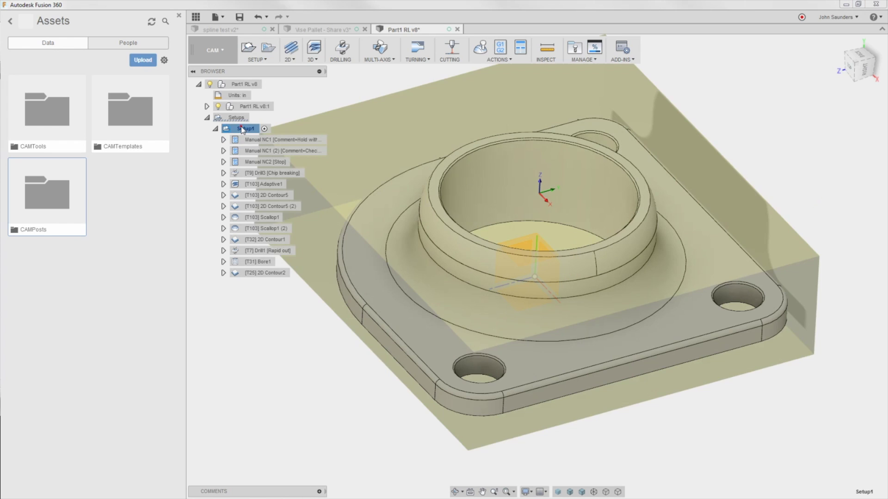
pyautogui.rightClick(270, 148)
pyautogui.click(283, 155)
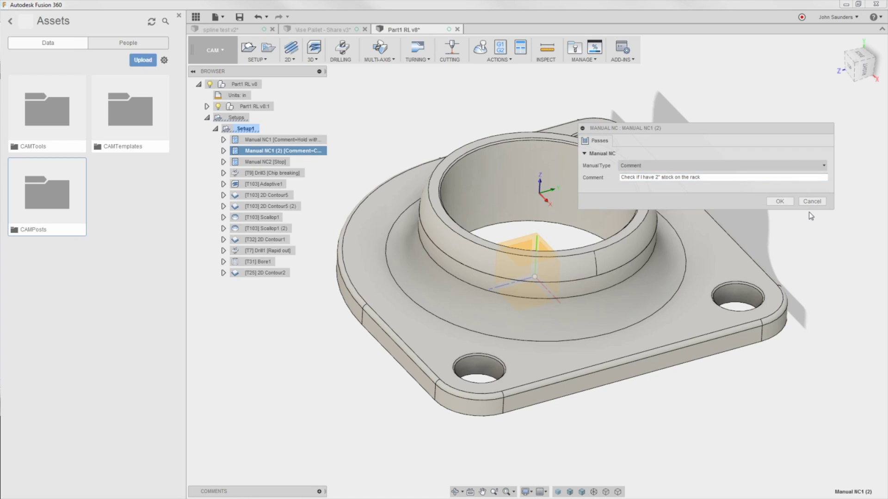
pyautogui.click(809, 204)
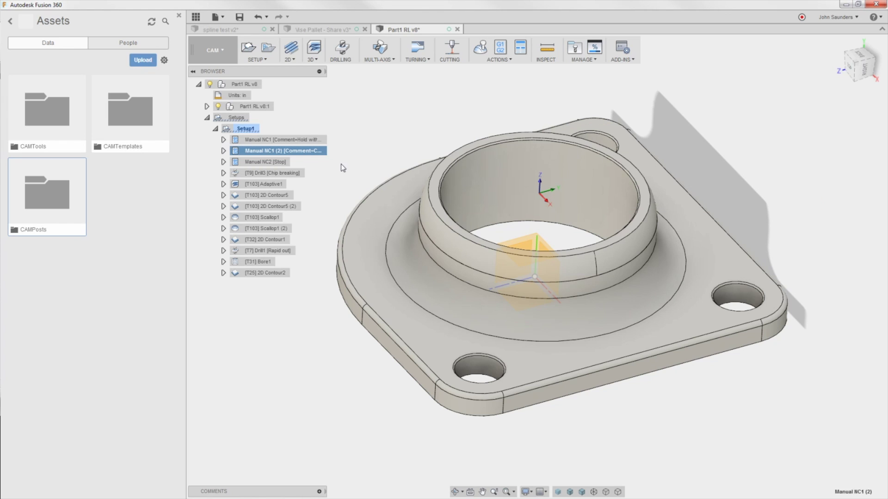
pyautogui.click(266, 163)
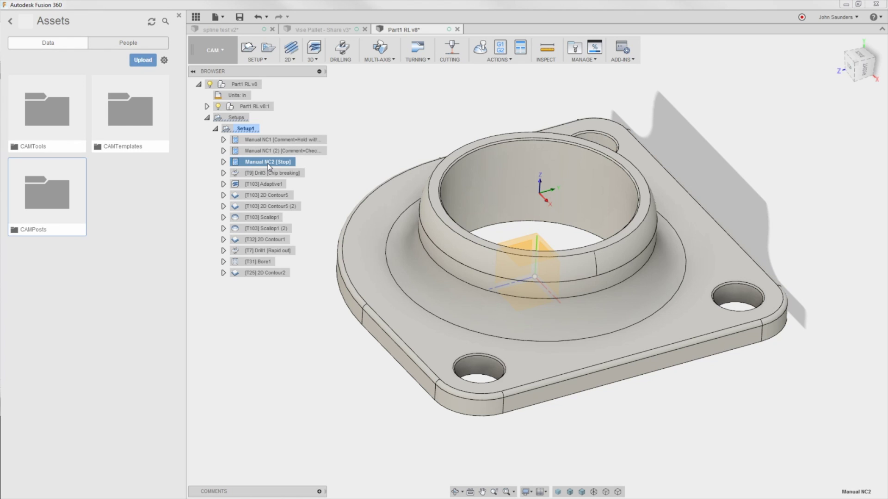
pyautogui.click(274, 152)
pyautogui.click(271, 143)
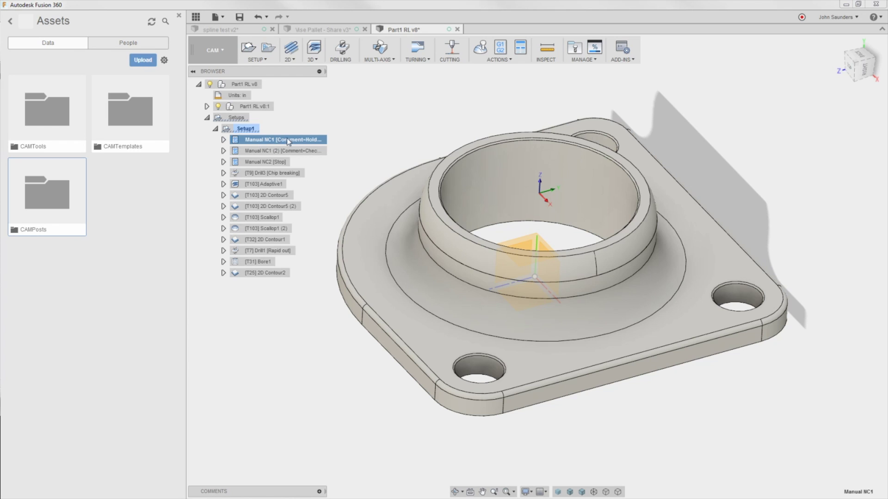
# Step: Simulate all toolpaths in Setup1, then end that full-setup simulation
pyautogui.click(371, 140)
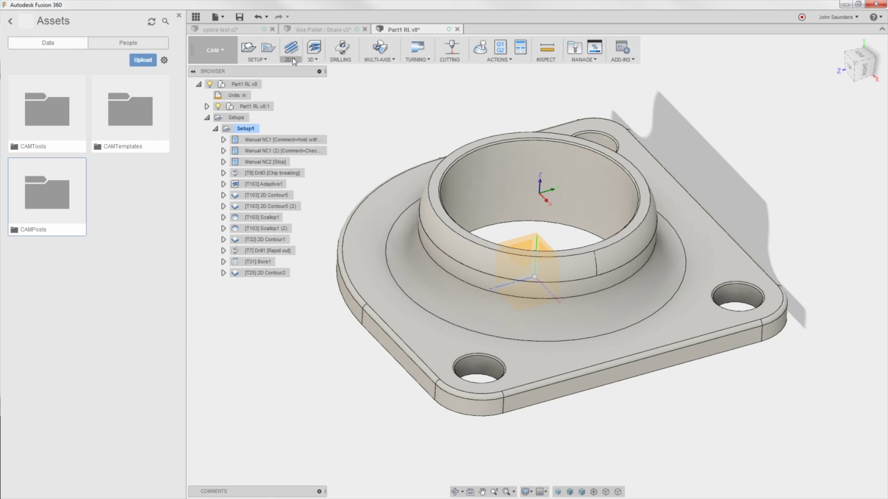
pyautogui.click(480, 47)
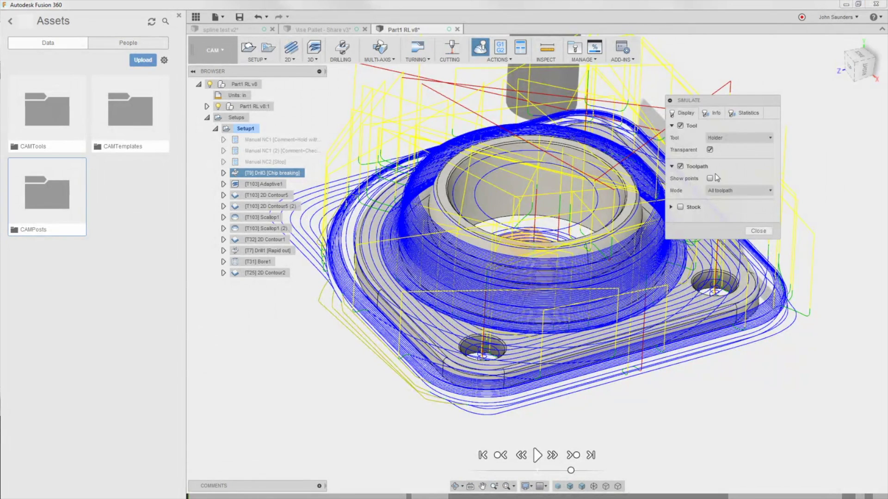
pyautogui.moveTo(667, 98); pyautogui.dragTo(776, 111)
pyautogui.keyDown('shift'); pyautogui.moveTo(503, 185); pyautogui.dragTo(582, 226, button='middle'); pyautogui.keyUp('shift')
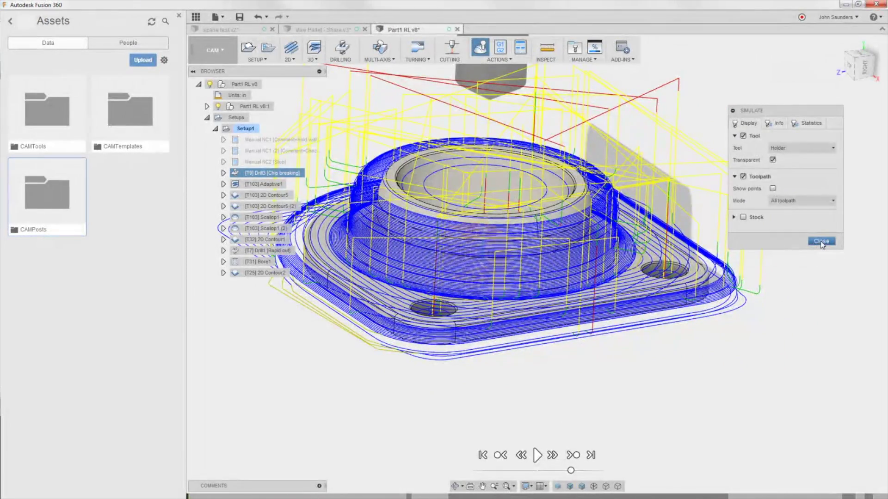
pyautogui.click(820, 241)
# Step: Select [T103] Adaptive1 and simulate only that toolpath, zooming in
pyautogui.click(271, 185)
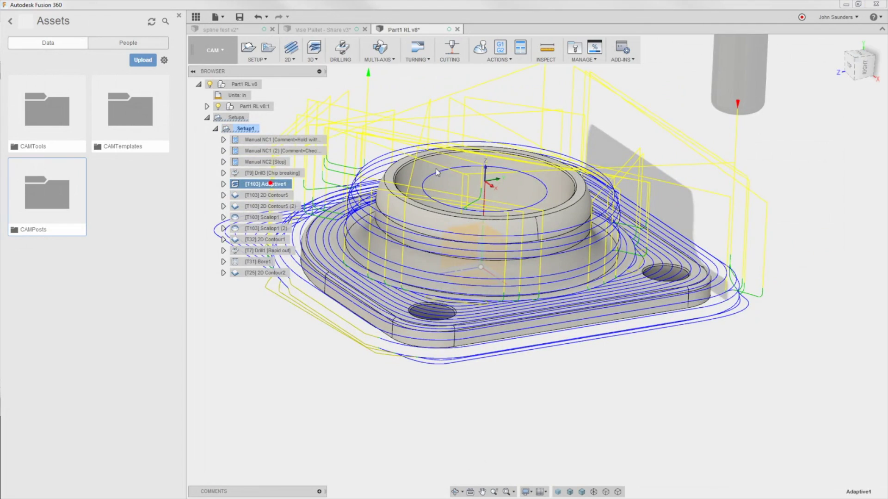
pyautogui.click(480, 51)
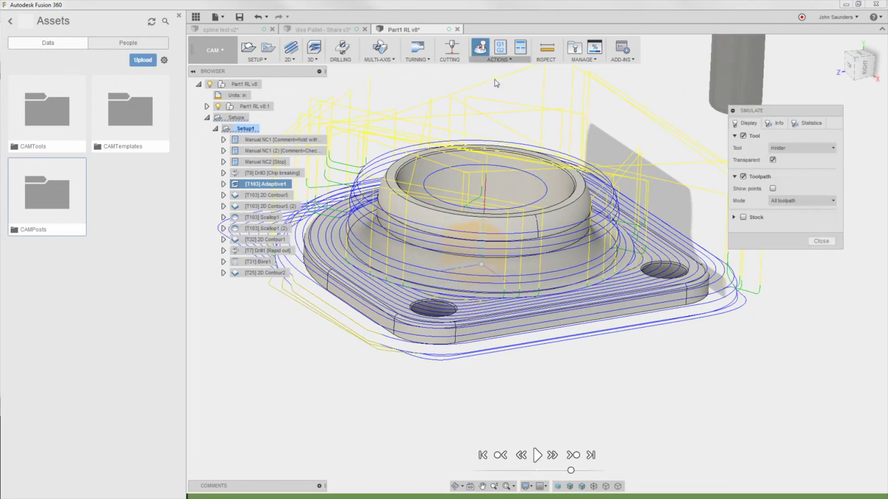
pyautogui.scroll(5, 629, 162)
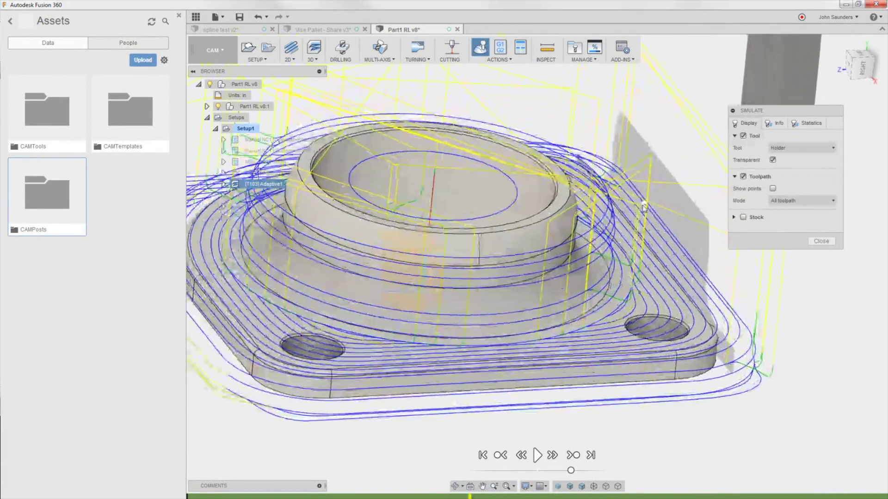
pyautogui.scroll(2, 657, 148)
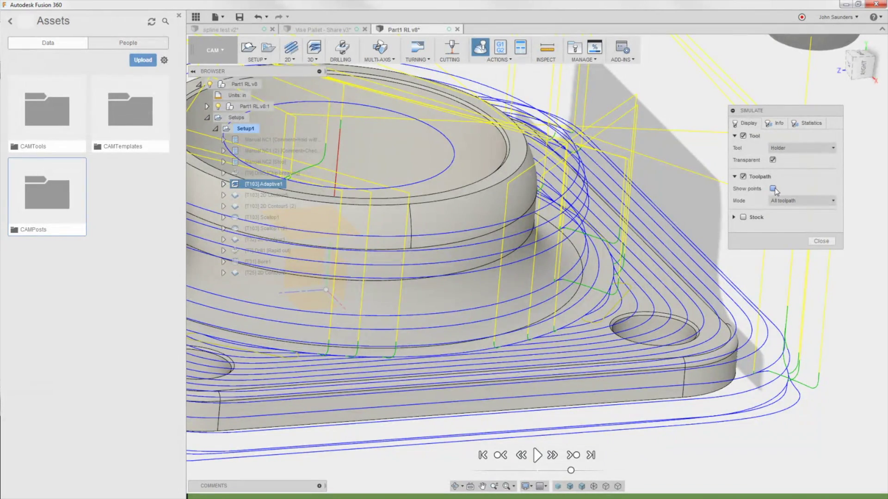
# Step: Tick Show points under Toolpath and zoom in on the Adaptive1 toolpath's points
pyautogui.click(772, 189)
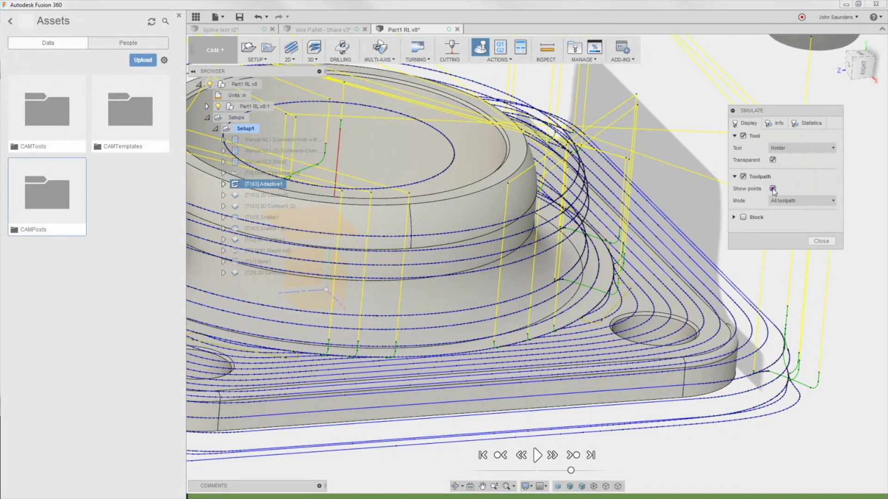
pyautogui.scroll(4, 586, 270)
pyautogui.scroll(3, 569, 233)
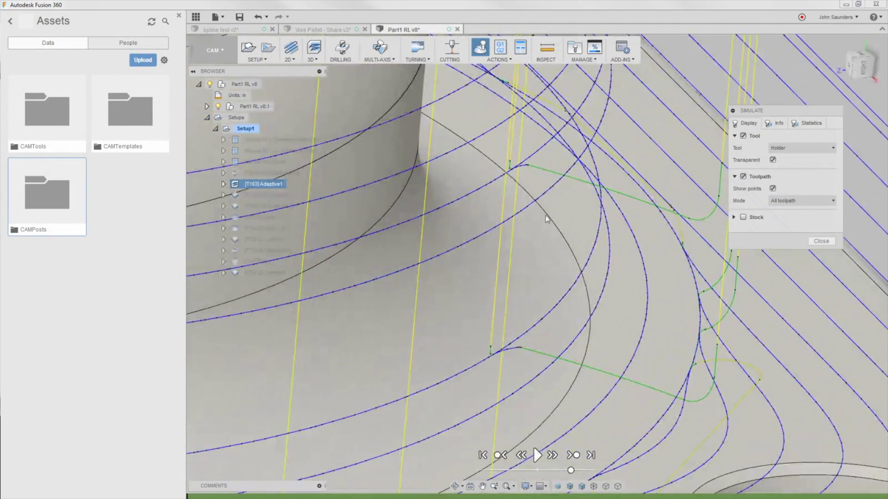
pyautogui.scroll(3, 526, 188)
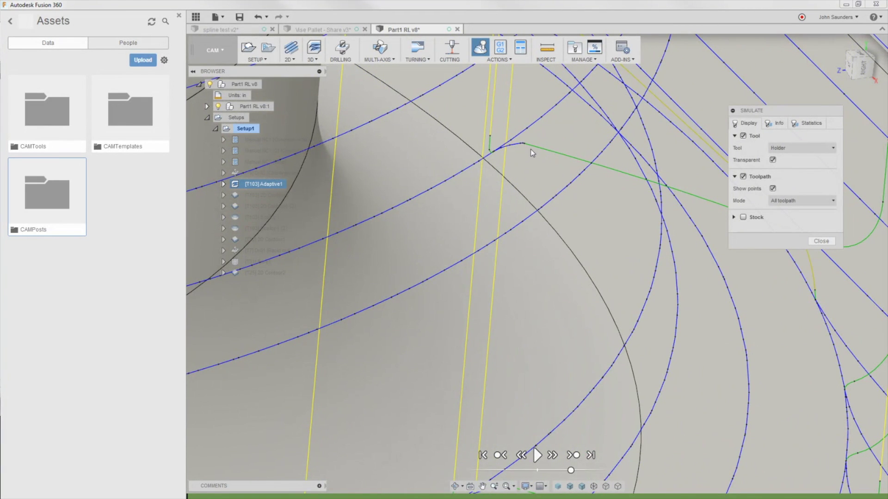
pyautogui.scroll(2, 536, 157)
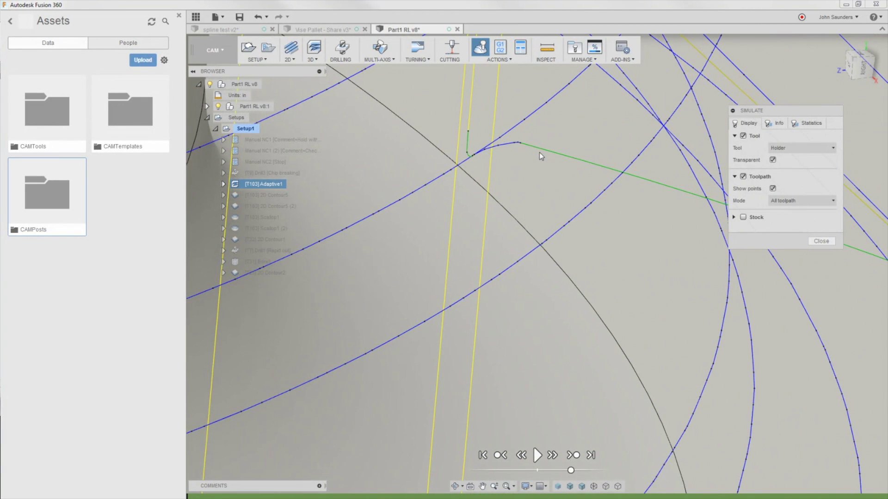
pyautogui.scroll(3, 539, 152)
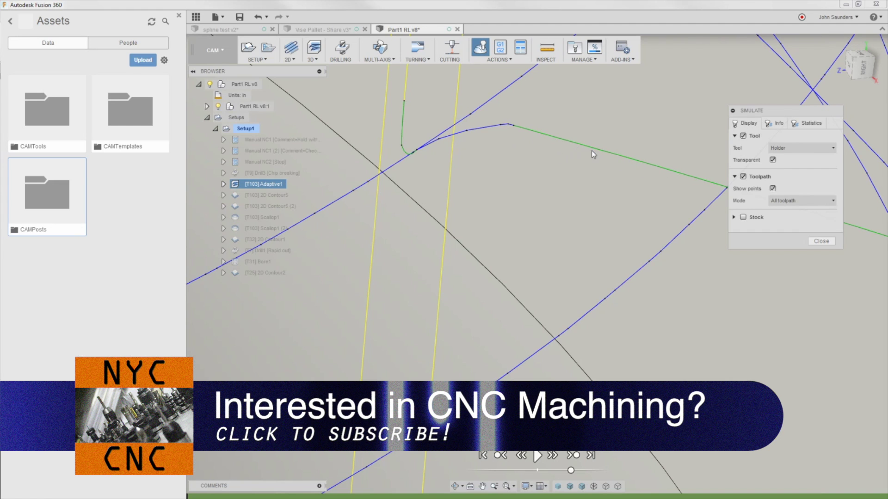
pyautogui.scroll(-5, 512, 126)
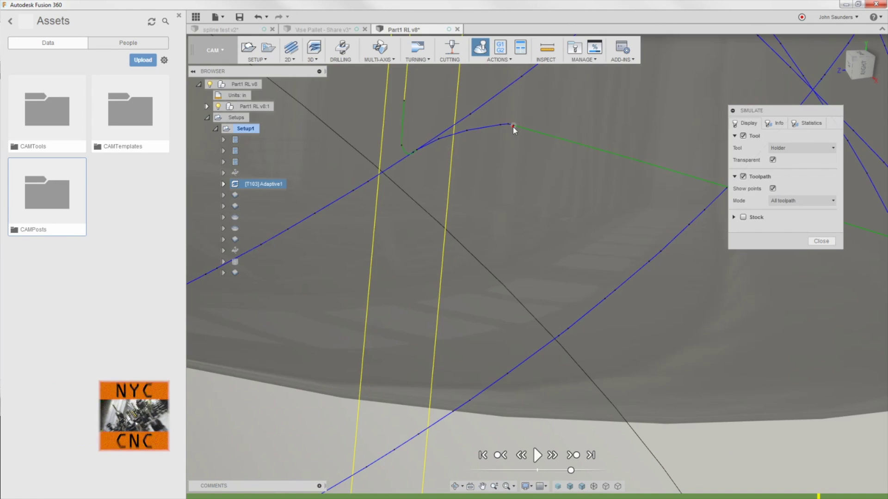
# Step: Orbit to a low side view and make the tool holder transparent
pyautogui.scroll(-3, 534, 206)
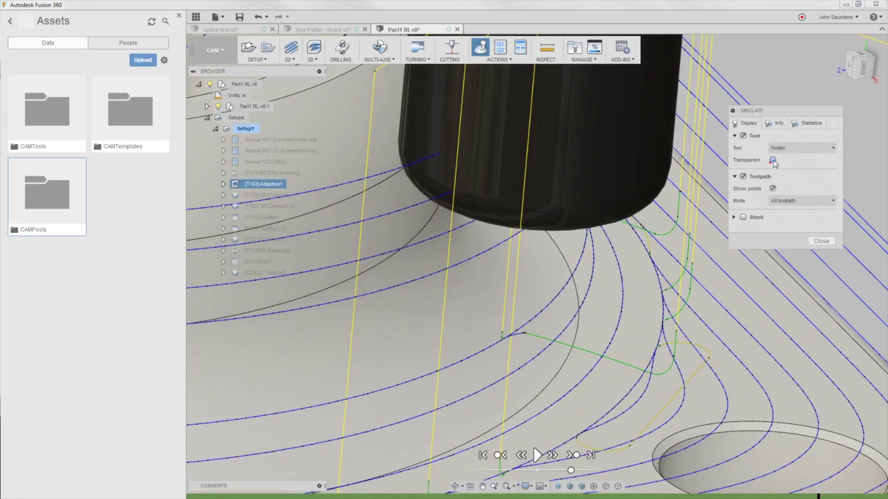
pyautogui.keyDown('shift'); pyautogui.moveTo(534, 207); pyautogui.dragTo(534, 182, button='middle'); pyautogui.keyUp('shift')
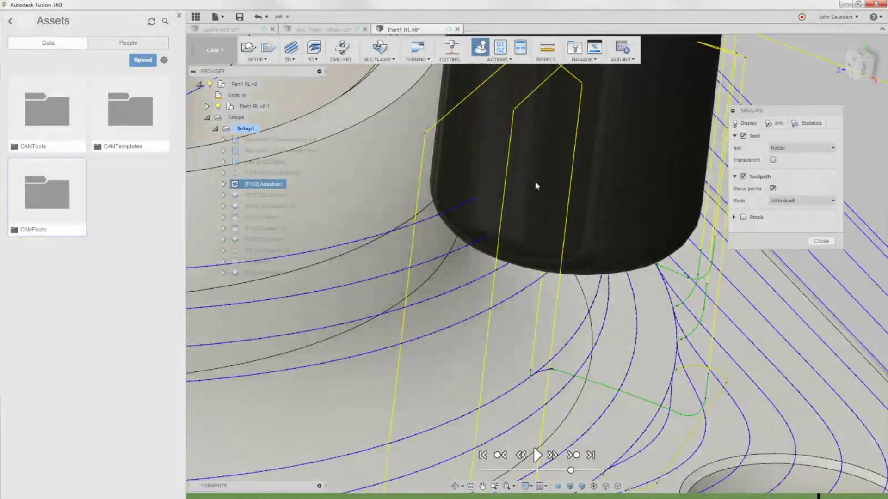
pyautogui.scroll(-2, 534, 181)
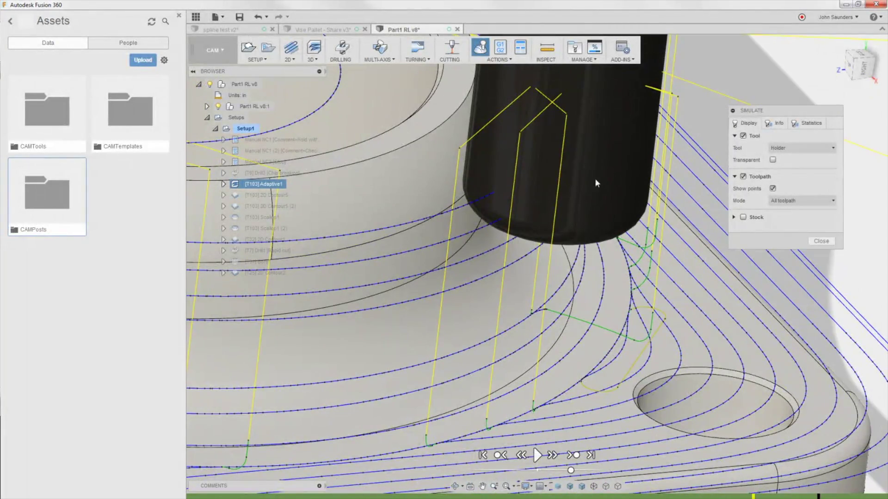
pyautogui.keyDown('shift'); pyautogui.moveTo(560, 187); pyautogui.dragTo(564, 175, button='middle'); pyautogui.keyUp('shift')
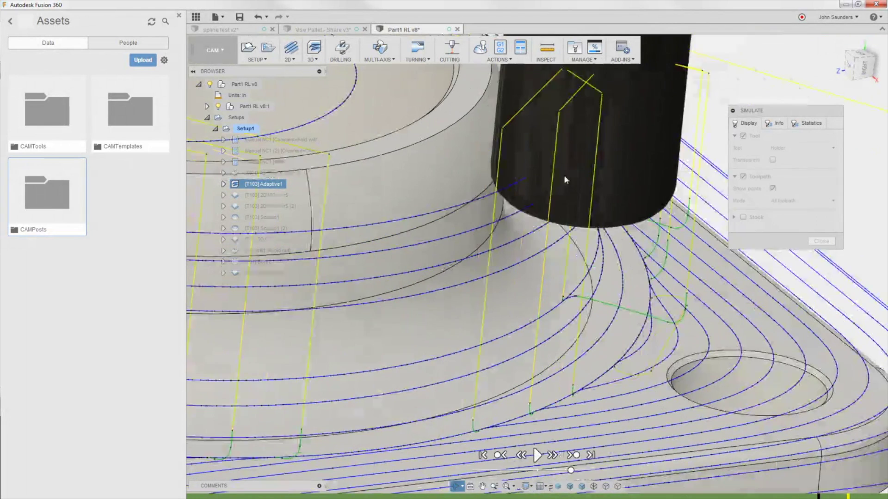
pyautogui.click(772, 160)
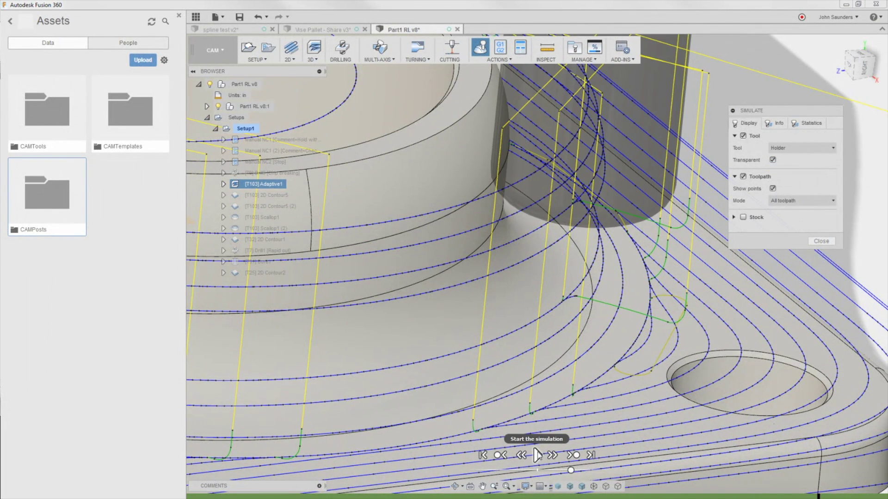
# Step: Untick Show points so the toolpath draws as plain lines, then rotate the view
pyautogui.moveTo(814, 495)
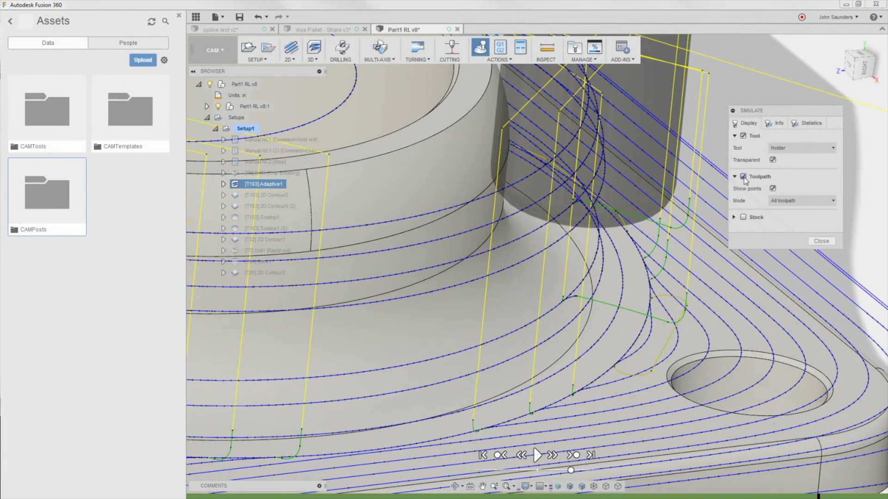
pyautogui.click(772, 189)
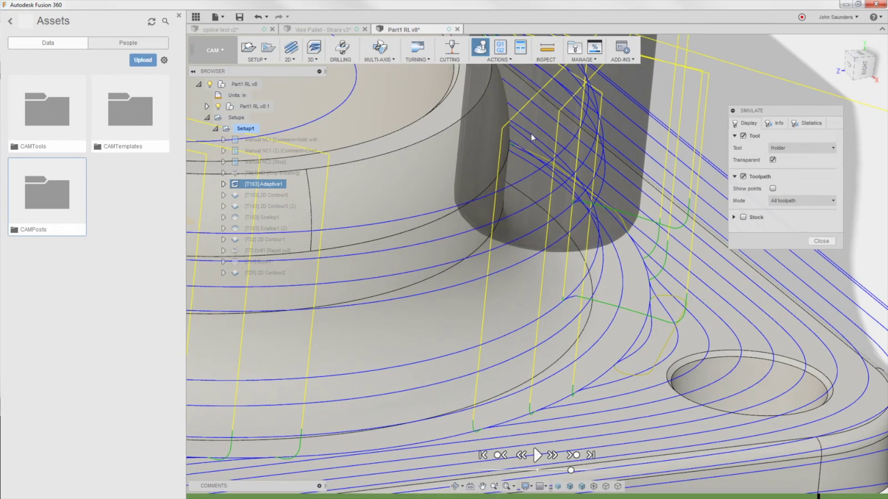
pyautogui.keyDown('shift'); pyautogui.moveTo(534, 152); pyautogui.dragTo(491, 262, button='middle'); pyautogui.keyUp('shift')
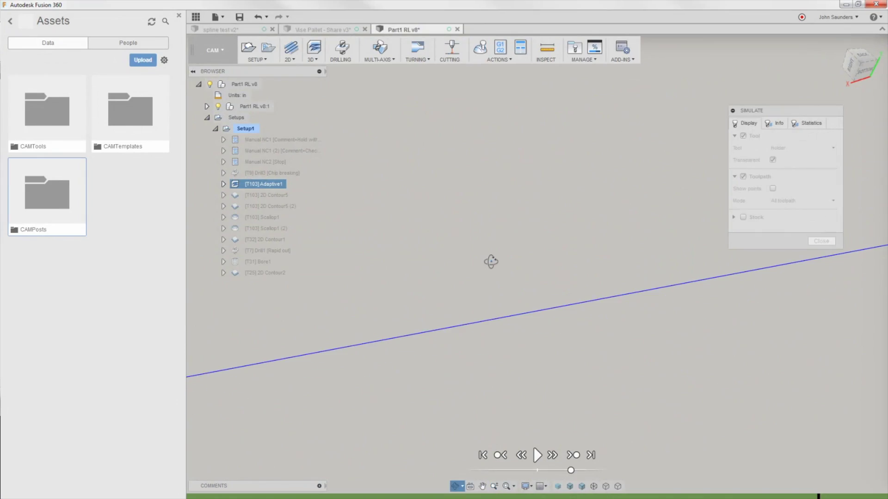
# Step: Fit the view with F6, then orbit and zoom close to the holder beside the raised boss
pyautogui.press('F6')
pyautogui.keyDown('shift'); pyautogui.moveTo(568, 294); pyautogui.dragTo(451, 240, button='middle'); pyautogui.keyUp('shift')
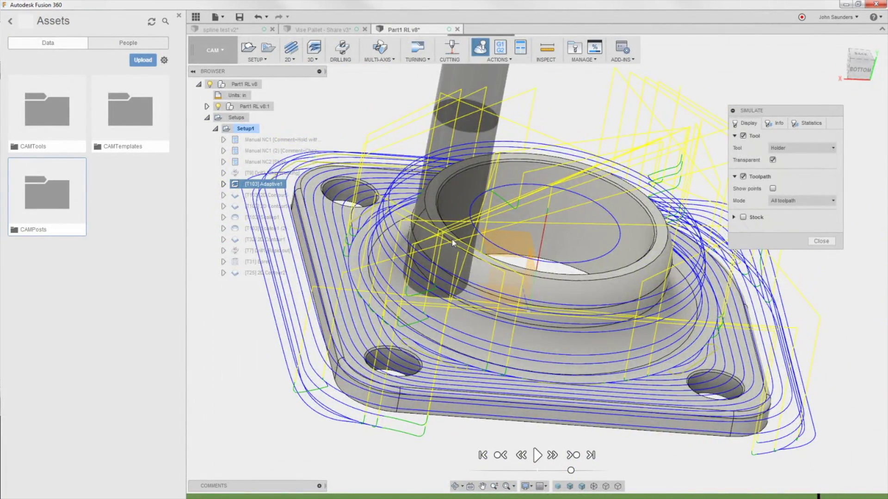
pyautogui.scroll(6, 439, 248)
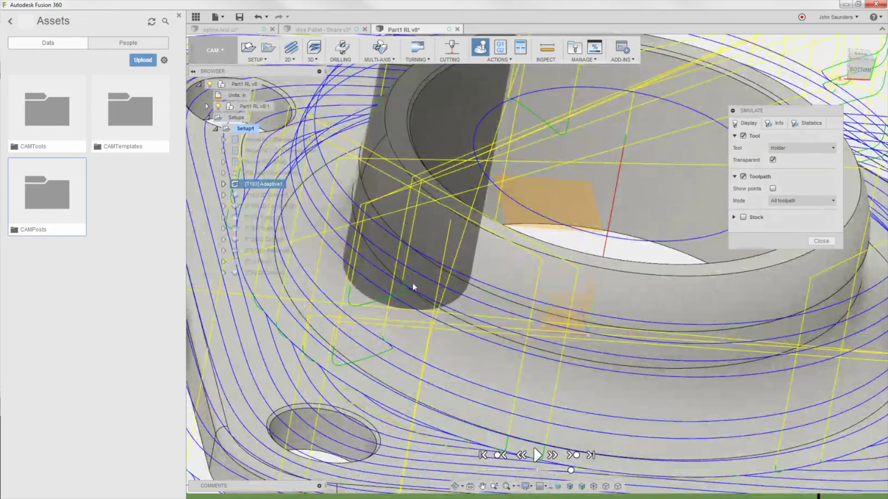
pyautogui.keyDown('shift'); pyautogui.moveTo(417, 263); pyautogui.dragTo(550, 244, button='middle'); pyautogui.keyUp('shift')
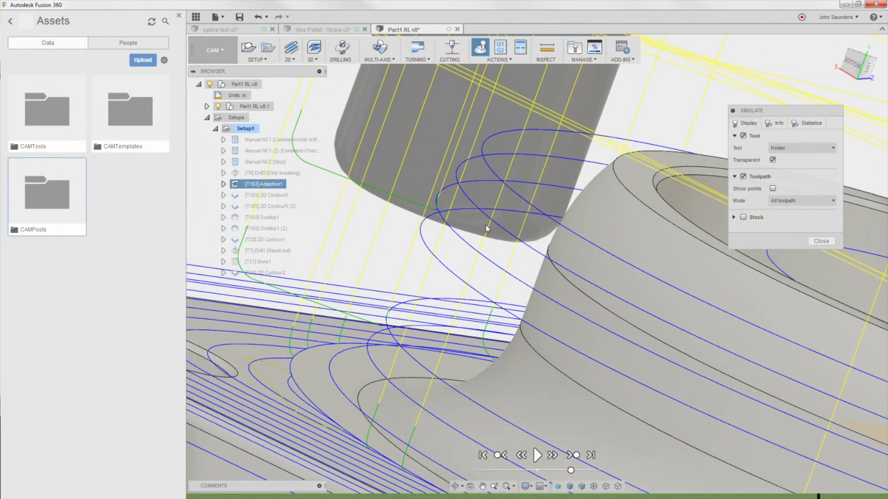
# Step: Show the green stock, inspect it near the boss, then close the simulation
pyautogui.click(743, 217)
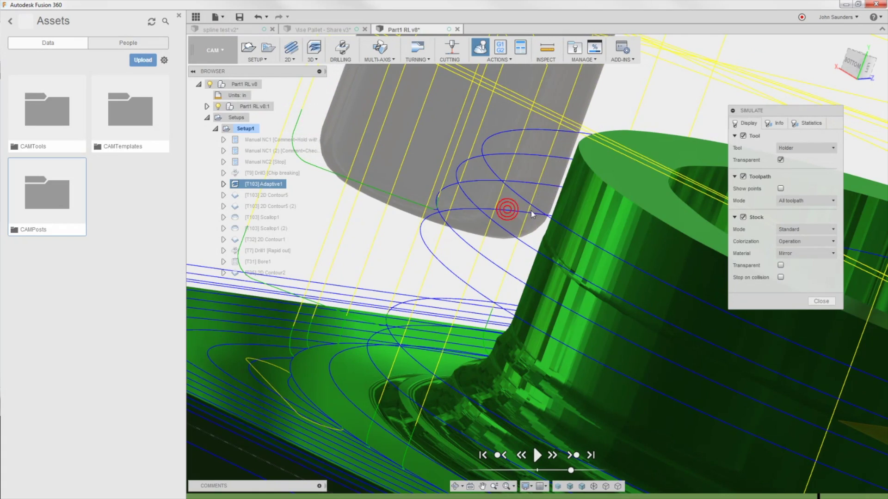
pyautogui.scroll(3, 508, 210)
pyautogui.moveTo(524, 233)
pyautogui.keyDown('shift'); pyautogui.mouseDown(button='middle')
pyautogui.moveTo(532, 223)
pyautogui.moveTo(542, 230)
pyautogui.moveTo(521, 234)
pyautogui.mouseUp(button='middle'); pyautogui.keyUp('shift')
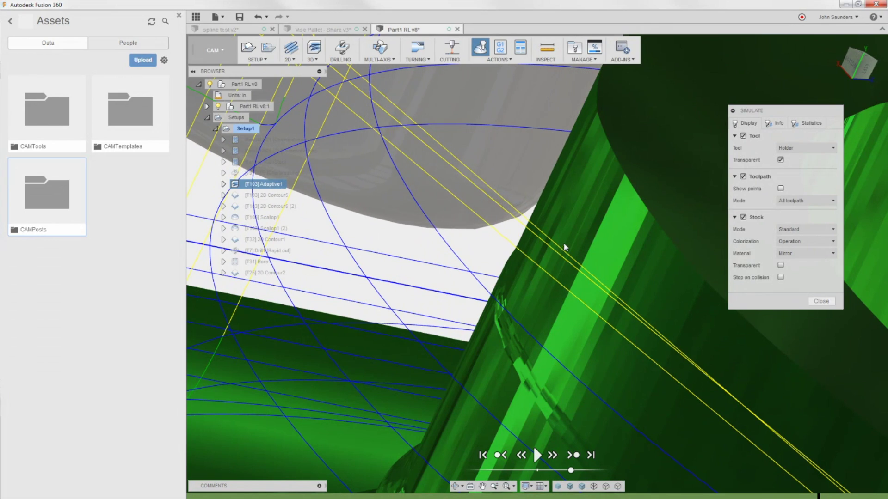
pyautogui.scroll(-5, 600, 226)
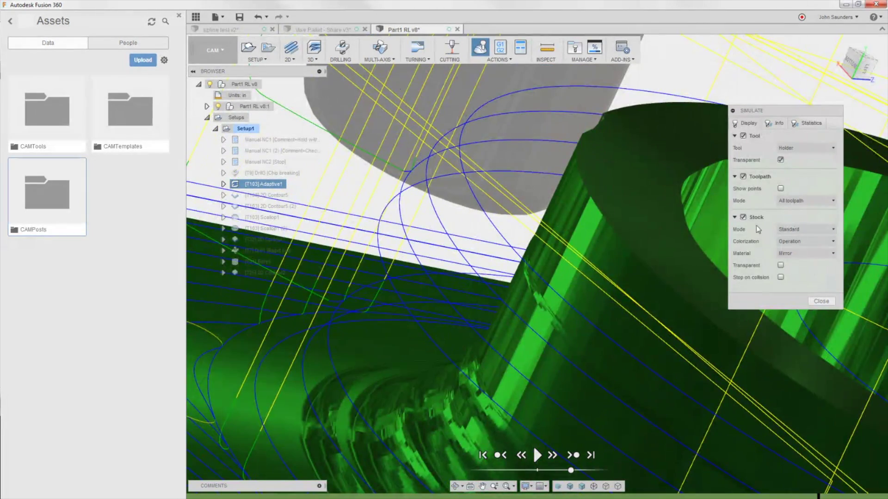
pyautogui.click(821, 301)
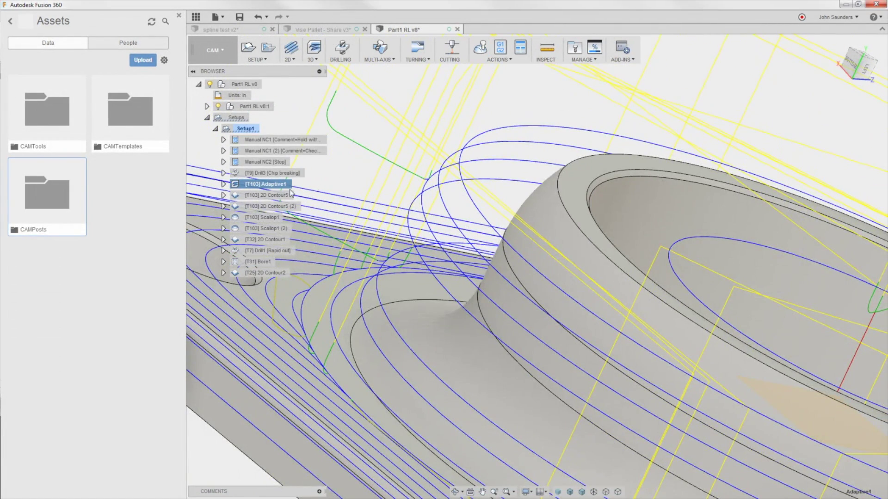
pyautogui.rightClick(290, 189)
pyautogui.click(305, 193)
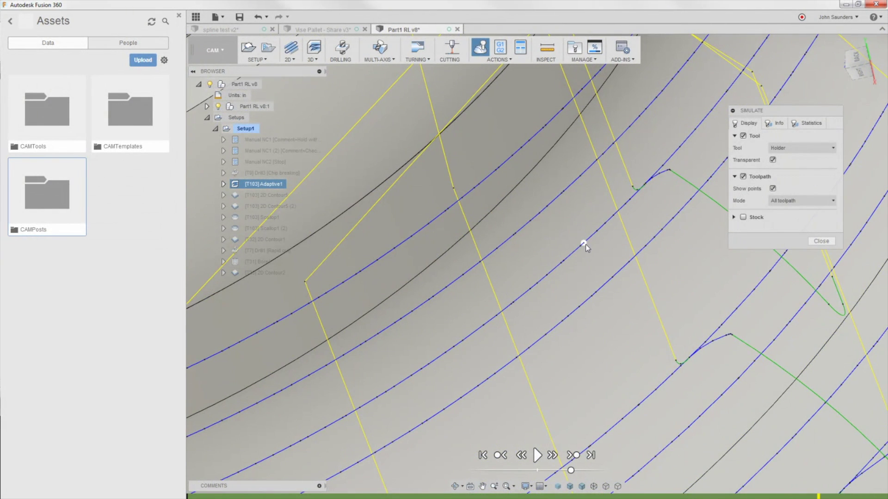
pyautogui.click(821, 241)
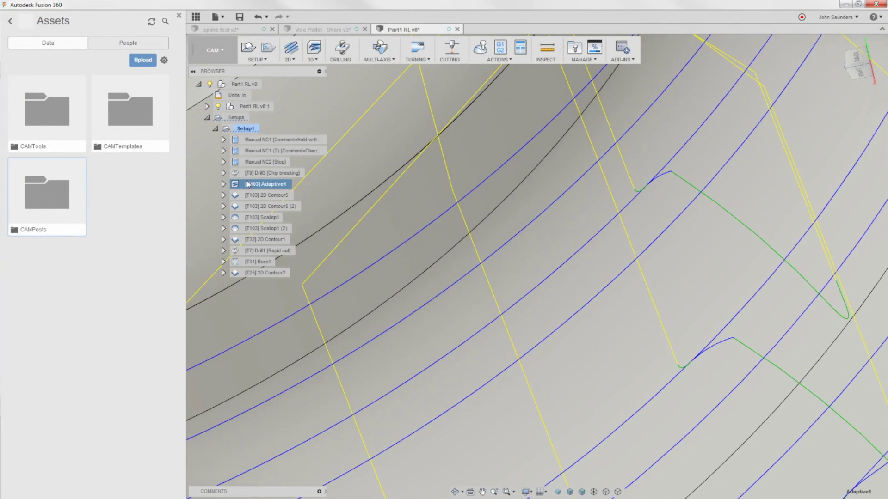
pyautogui.rightClick(247, 184)
pyautogui.click(260, 187)
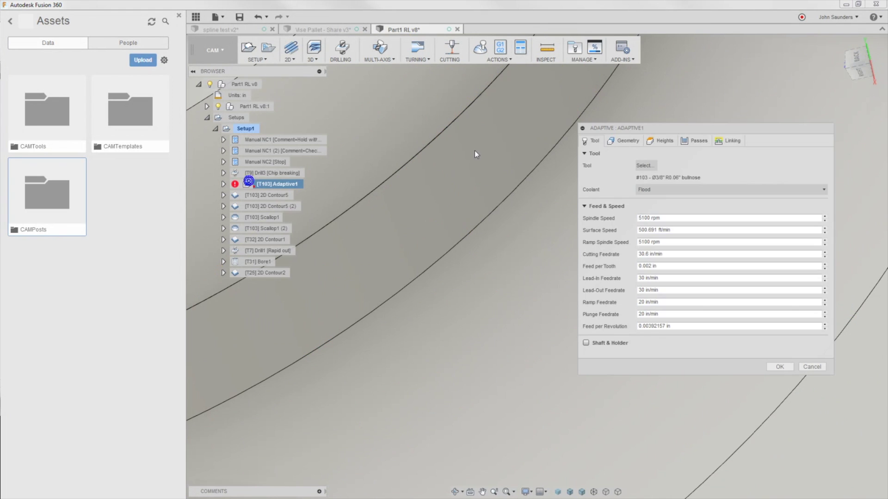
pyautogui.click(696, 143)
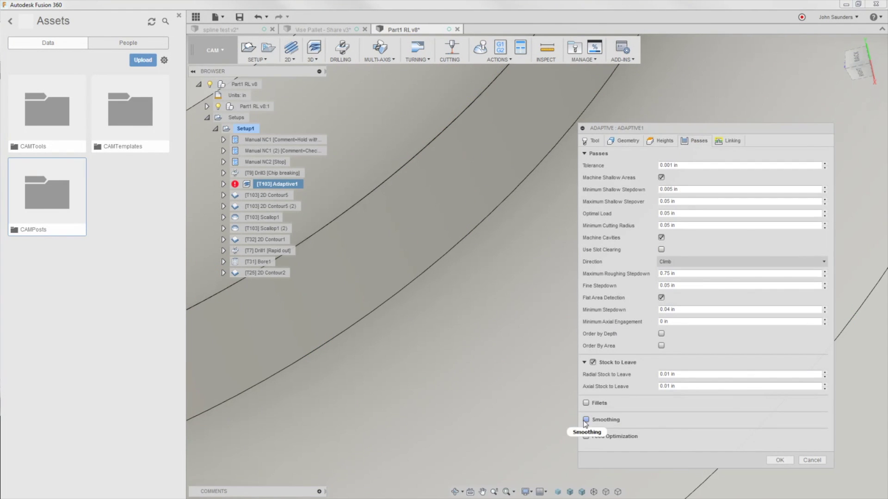
pyautogui.moveTo(692, 140); pyautogui.dragTo(686, 96)
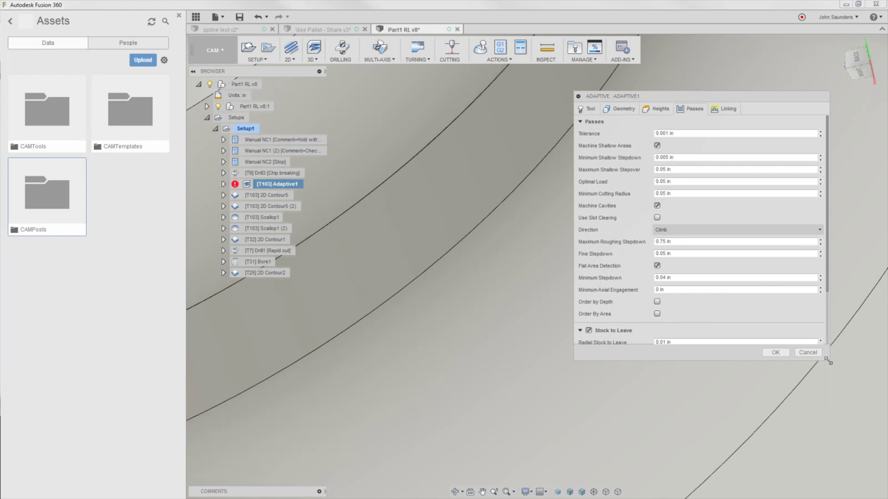
pyautogui.moveTo(828, 362); pyautogui.dragTo(829, 449)
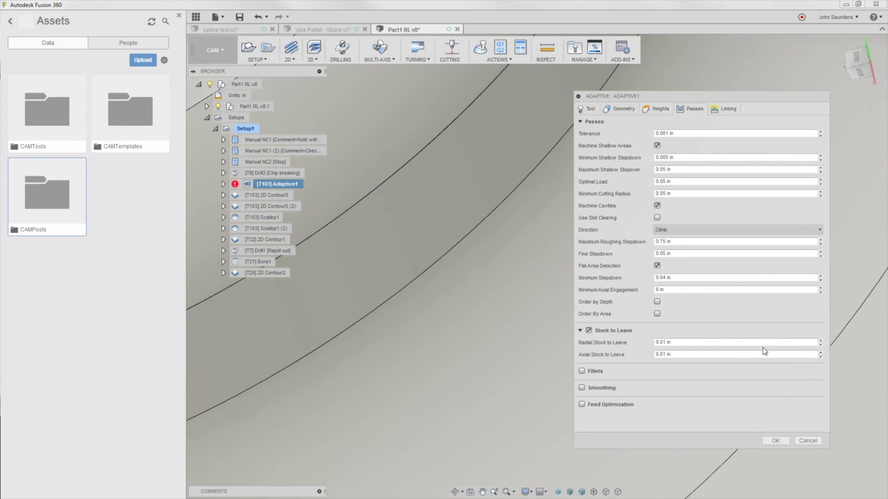
pyautogui.click(582, 389)
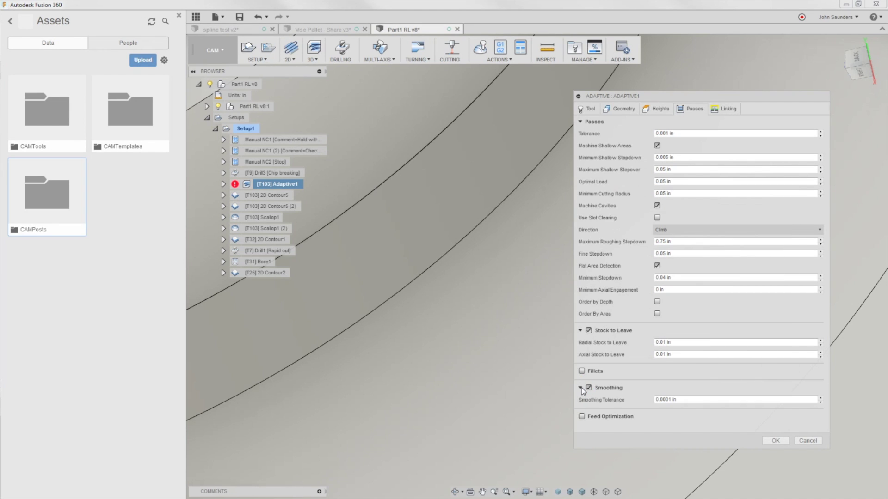
pyautogui.click(680, 402)
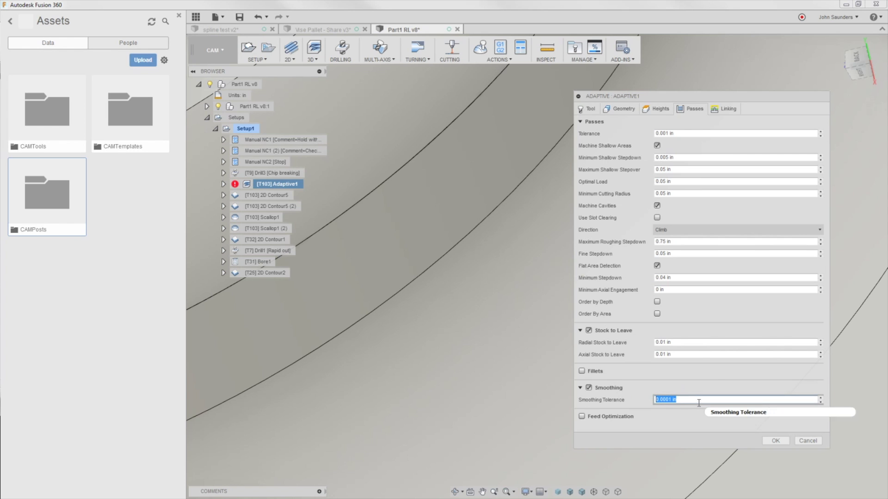
pyautogui.moveTo(699, 404)
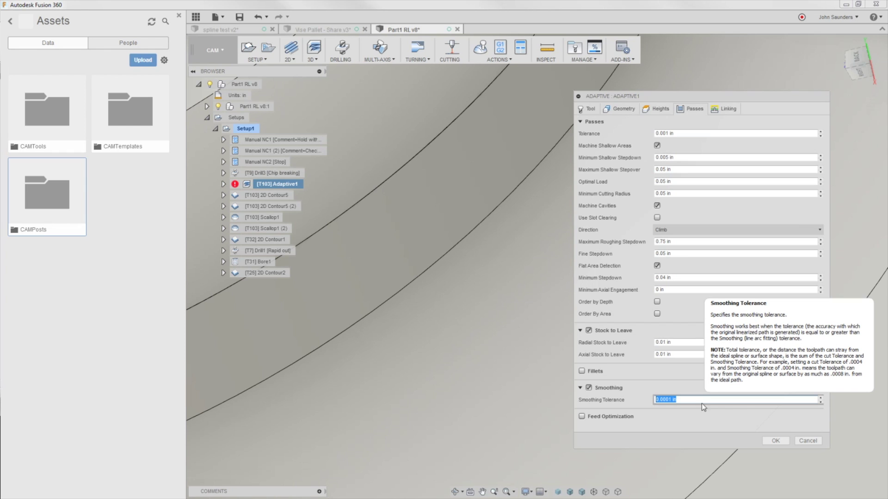
pyautogui.click(776, 440)
# Step: Select Adaptive1 and preview its toolpath in the simulation
pyautogui.click(263, 184)
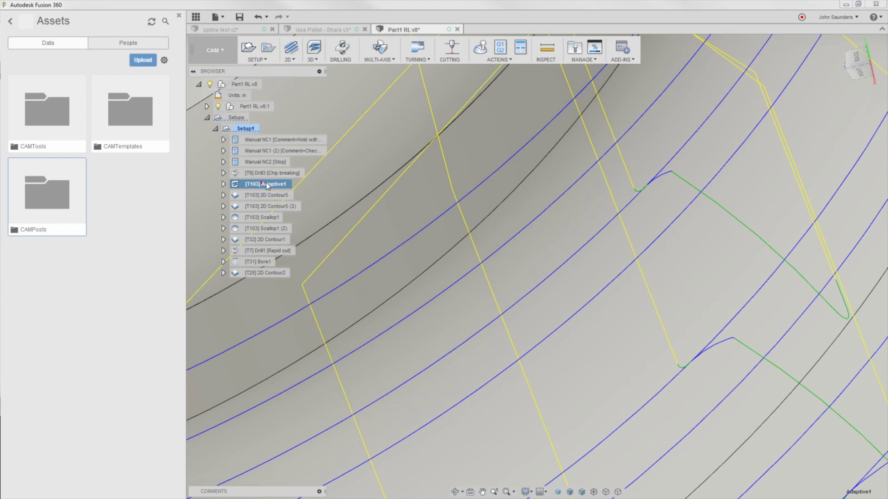
pyautogui.click(480, 47)
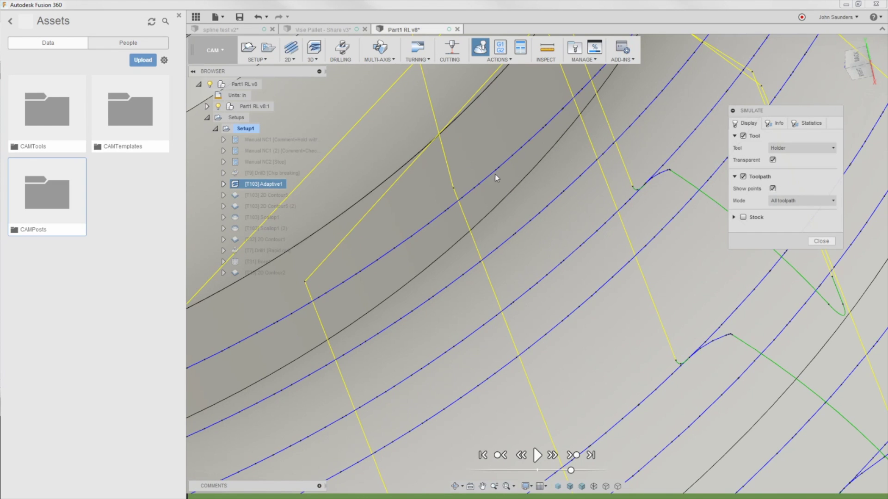
pyautogui.click(820, 241)
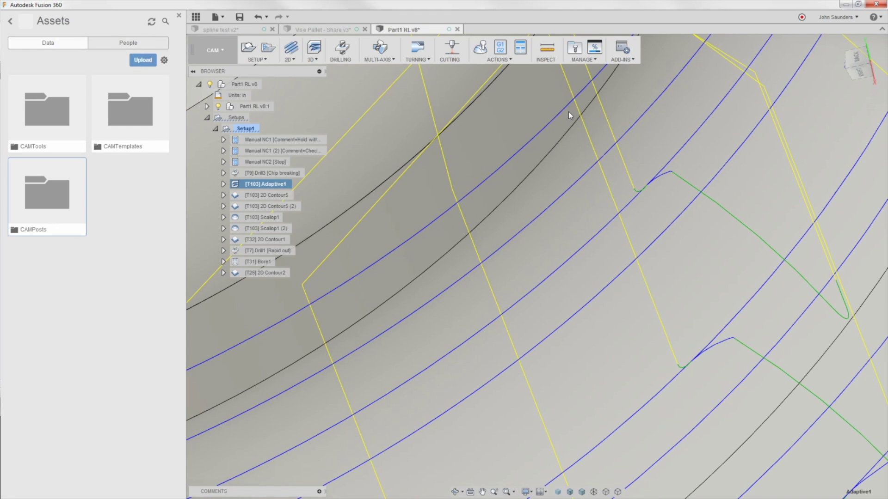
# Step: Enable smoothing on Adaptive1 with a 0.0005 in tolerance and regenerate the toolpath
pyautogui.rightClick(258, 183)
pyautogui.click(272, 189)
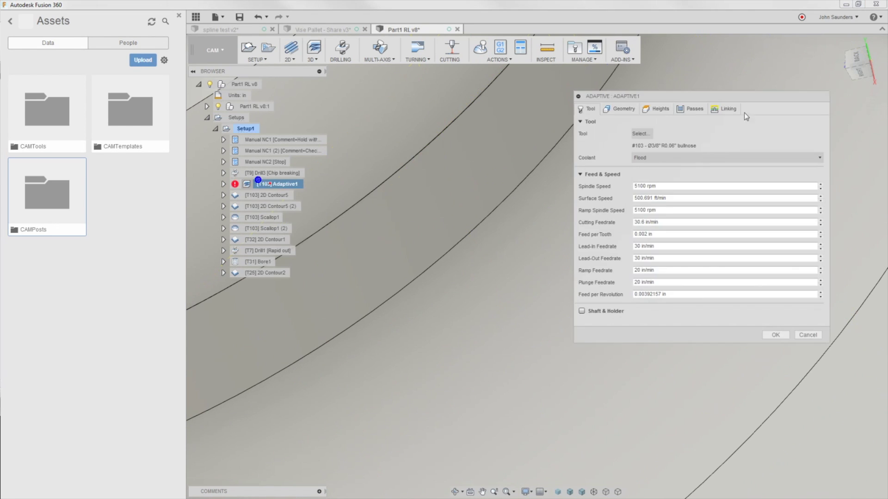
pyautogui.click(690, 109)
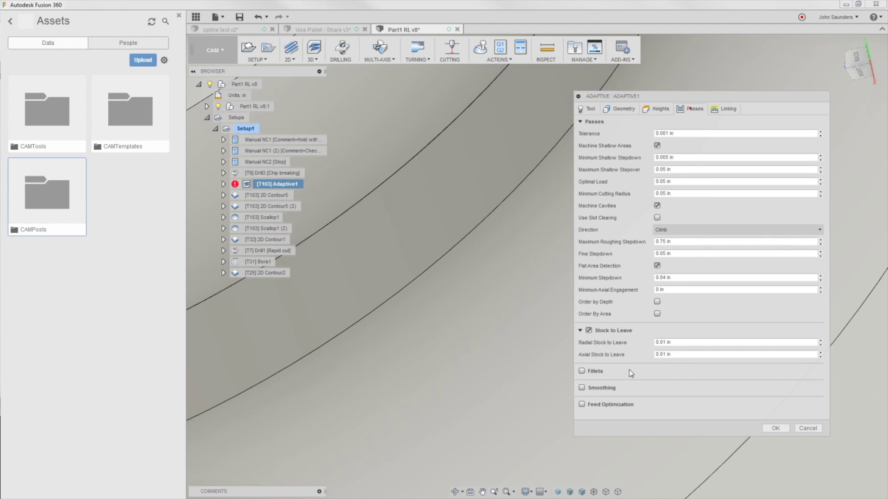
pyautogui.click(582, 388)
pyautogui.click(677, 400)
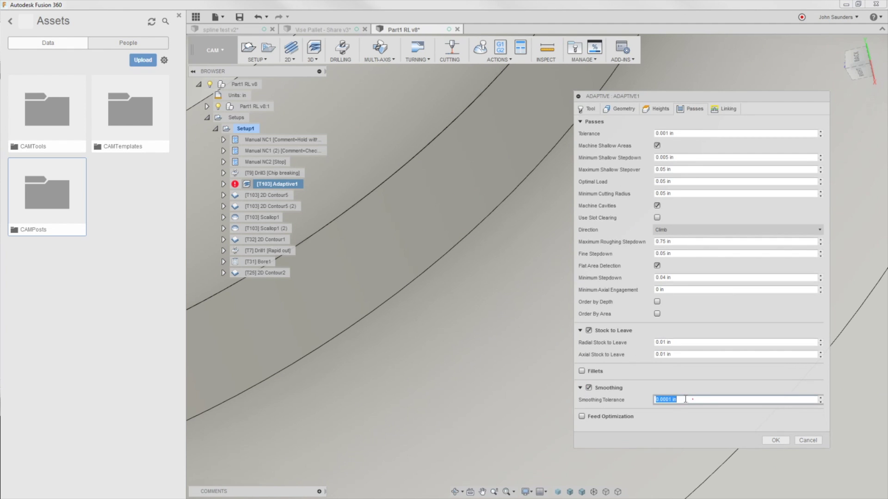
pyautogui.moveTo(669, 399); pyautogui.dragTo(710, 399)
pyautogui.write('5')
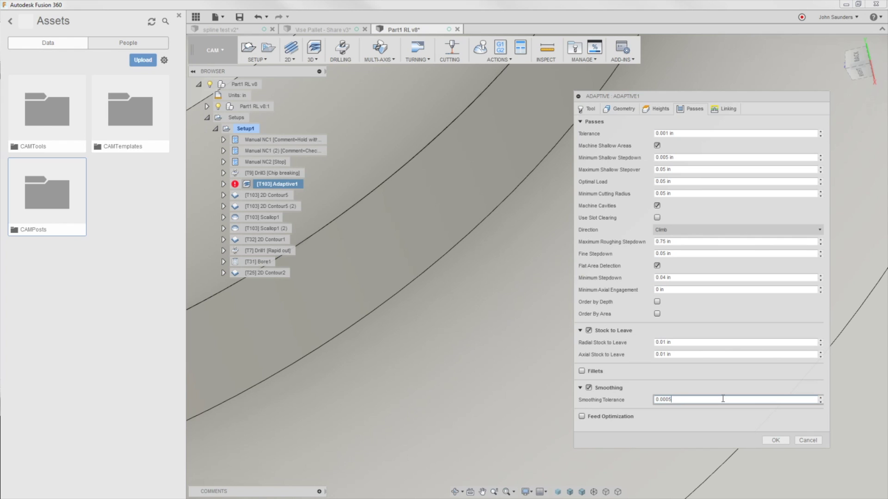
pyautogui.click(775, 440)
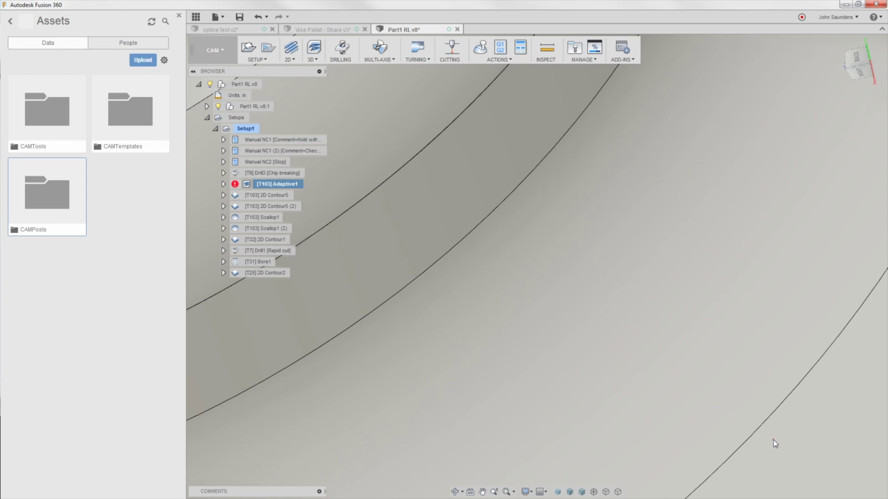
# Step: Simulate the smoothed Adaptive1 toolpath, then close it and show only Scallop1's toolpath
pyautogui.click(481, 48)
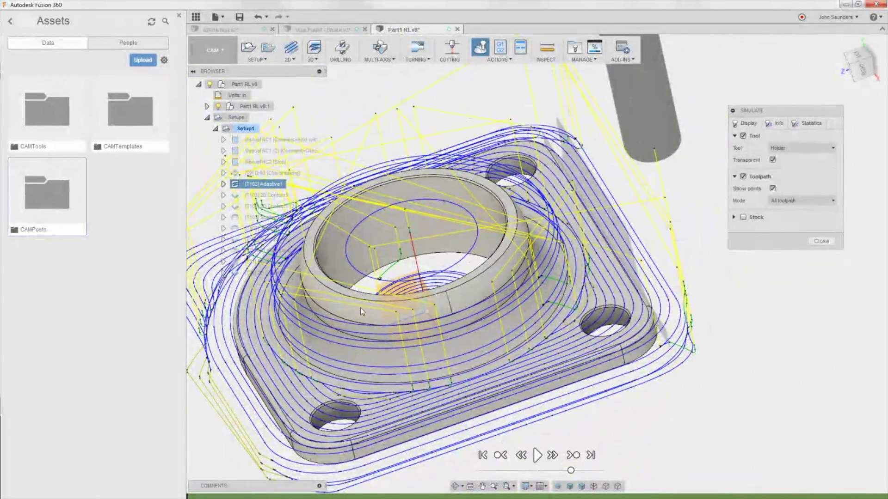
pyautogui.keyDown('shift'); pyautogui.moveTo(446, 294); pyautogui.dragTo(466, 310, button='middle'); pyautogui.keyUp('shift')
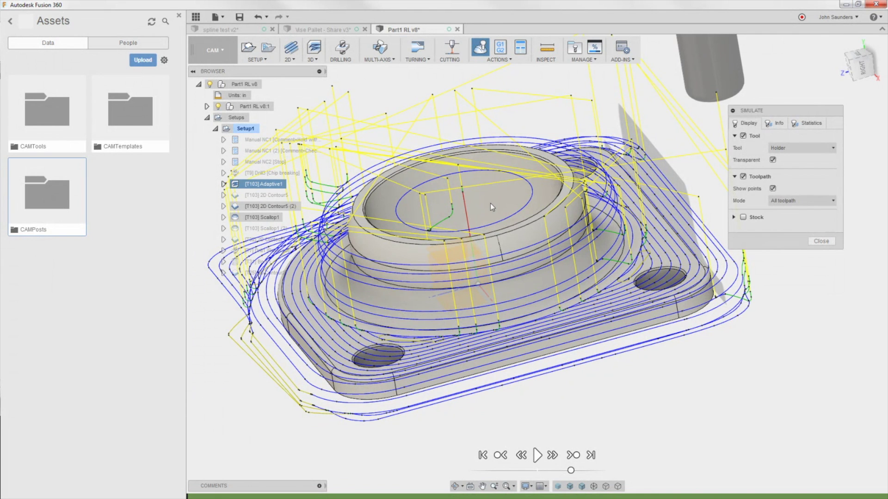
pyautogui.click(822, 242)
pyautogui.click(261, 218)
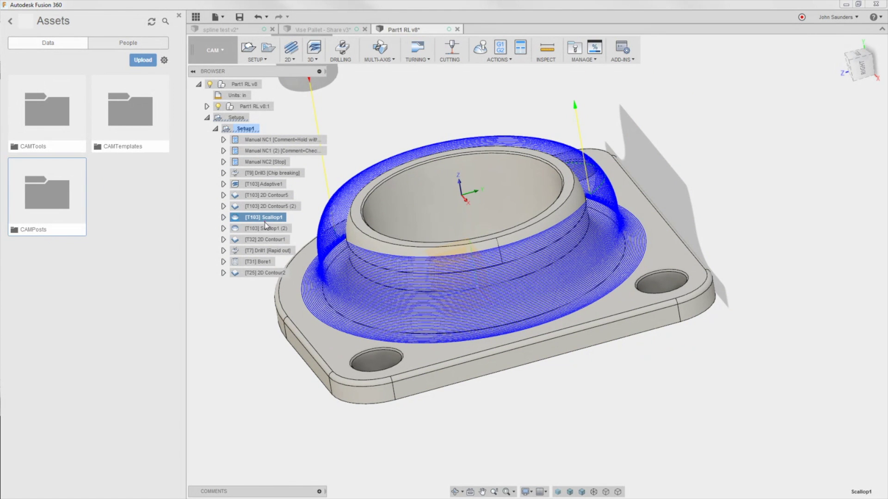
# Step: Show Scallop1 (2)'s toolpath and duplicate it with Ctrl+C/Ctrl+V as Scallop1 (3)
pyautogui.click(279, 230)
pyautogui.scroll(3, 330, 393)
pyautogui.moveTo(335, 403); pyautogui.dragTo(374, 362, button='middle')
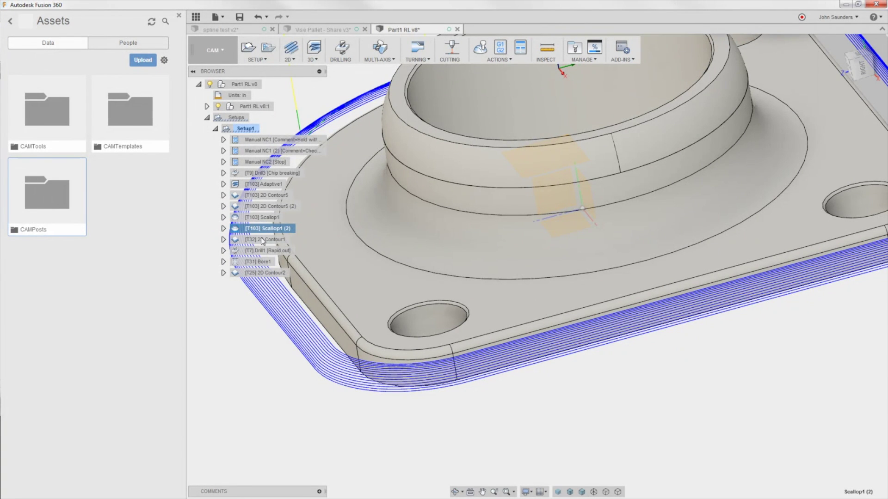
pyautogui.hotkey('ctrl', 'c')
pyautogui.hotkey('ctrl', 'v')
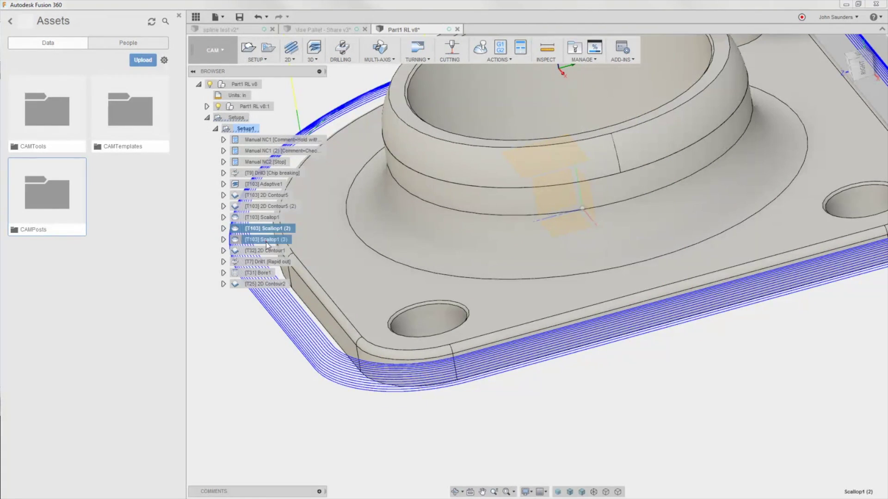
# Step: Edit Scallop1 (3) and set the corner fillet edge as its machining boundary
pyautogui.click(265, 240)
pyautogui.rightClick(265, 243)
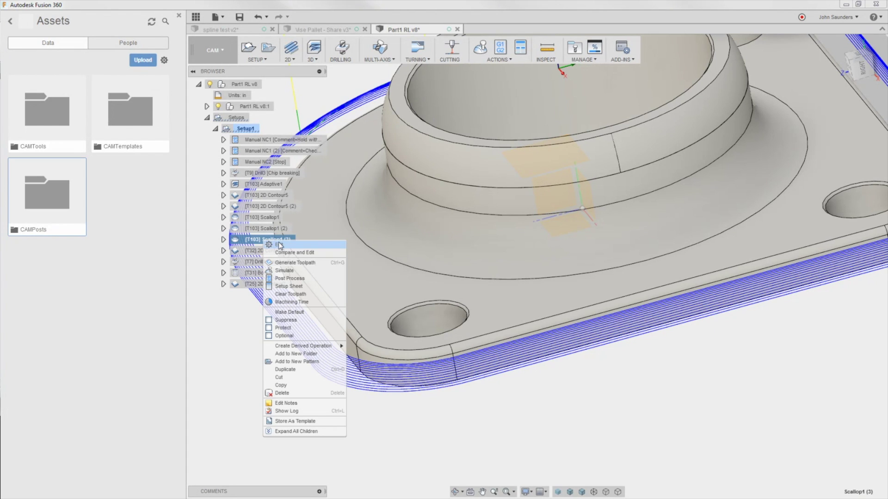
pyautogui.click(279, 244)
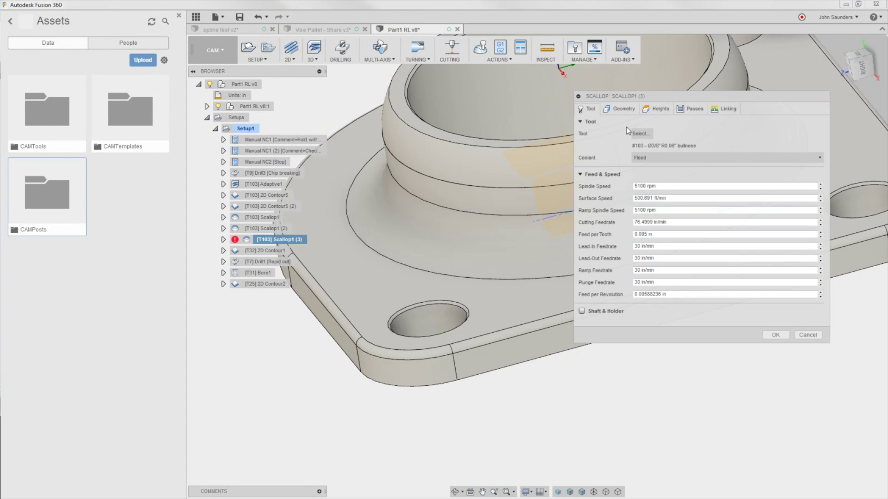
pyautogui.click(624, 109)
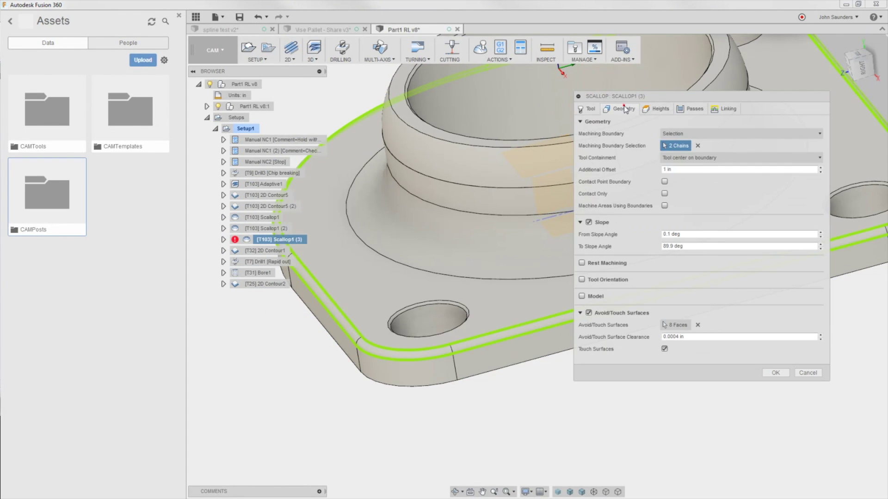
pyautogui.click(697, 145)
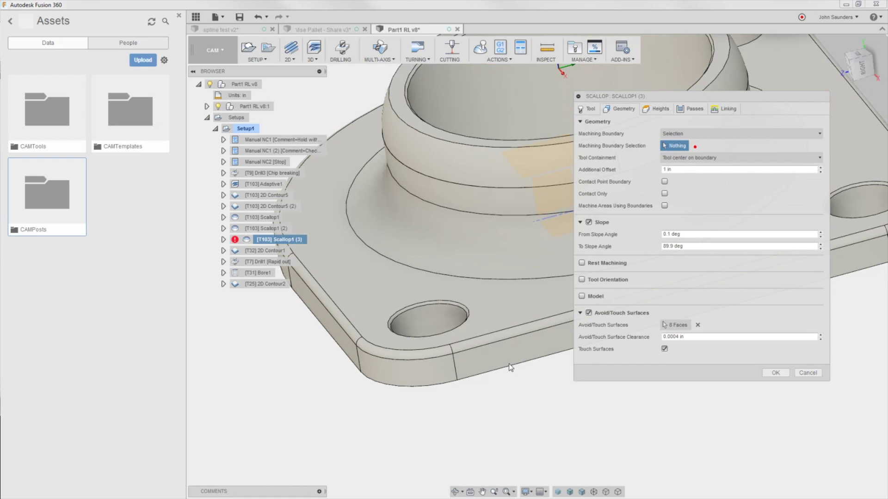
pyautogui.click(391, 359)
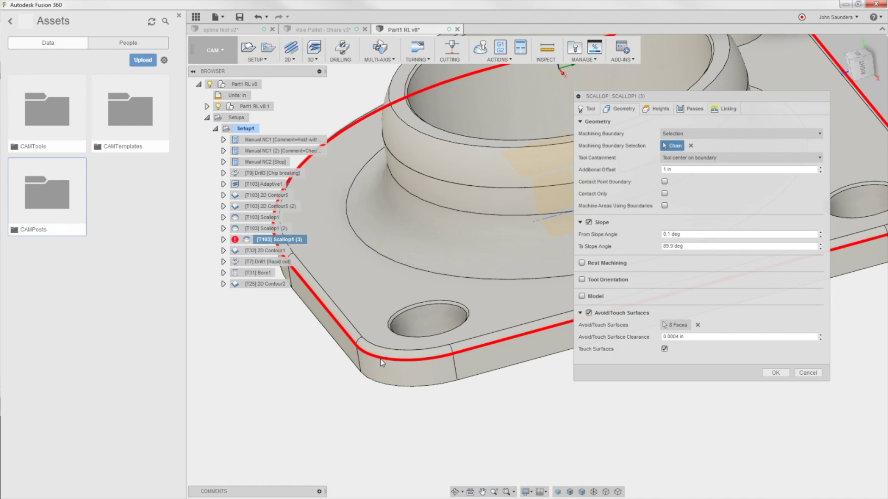
pyautogui.click(380, 358)
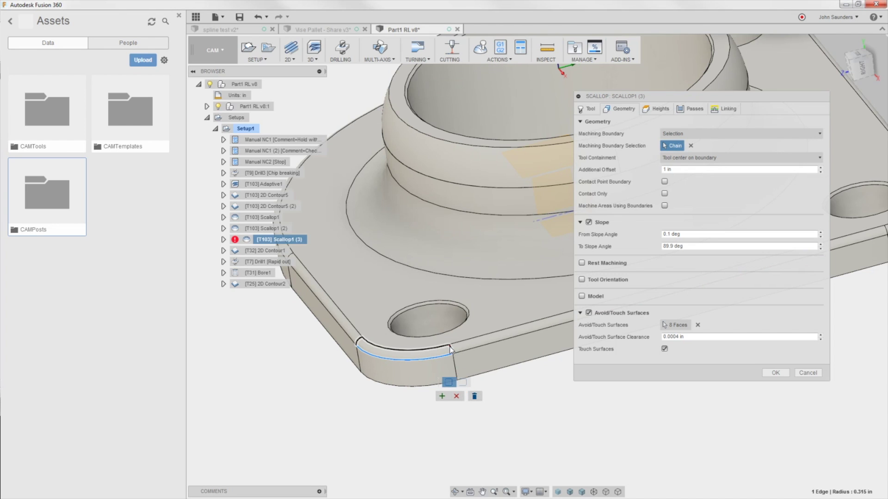
pyautogui.click(441, 396)
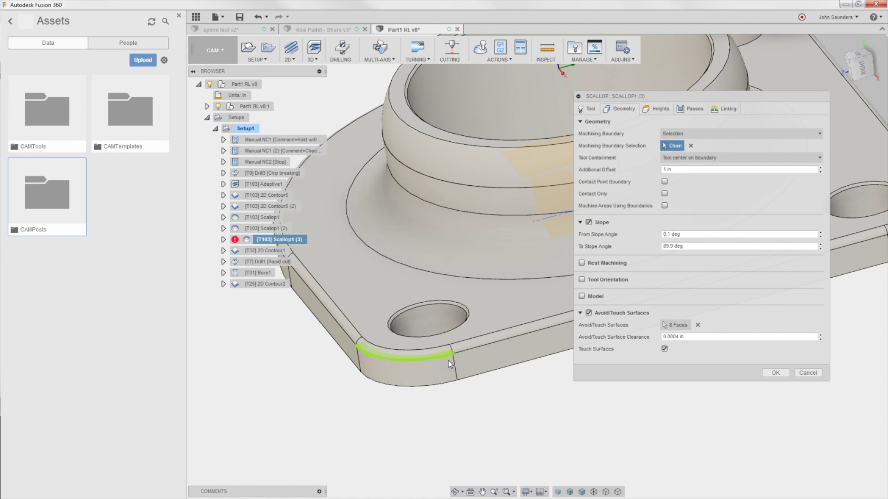
pyautogui.keyDown('shift'); pyautogui.moveTo(450, 364); pyautogui.dragTo(488, 431, button='middle'); pyautogui.keyUp('shift')
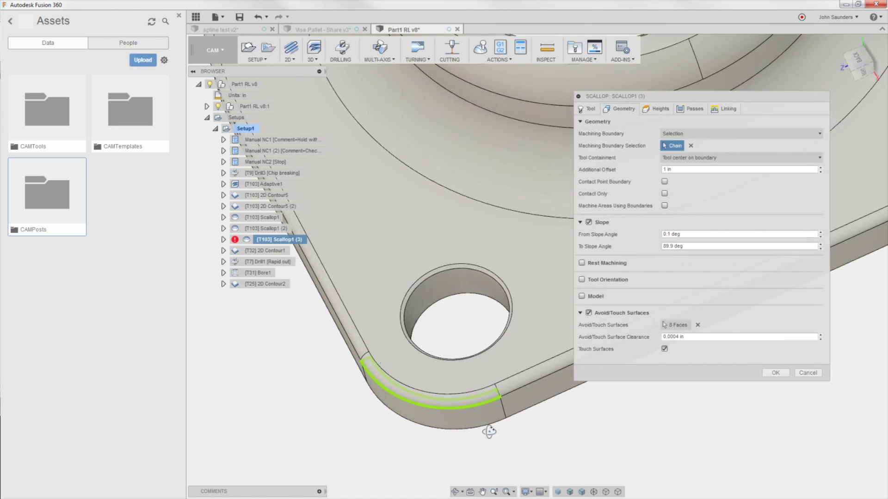
# Step: Try the outer edge loop as the boundary instead, then cancel the scallop edits
pyautogui.click(690, 146)
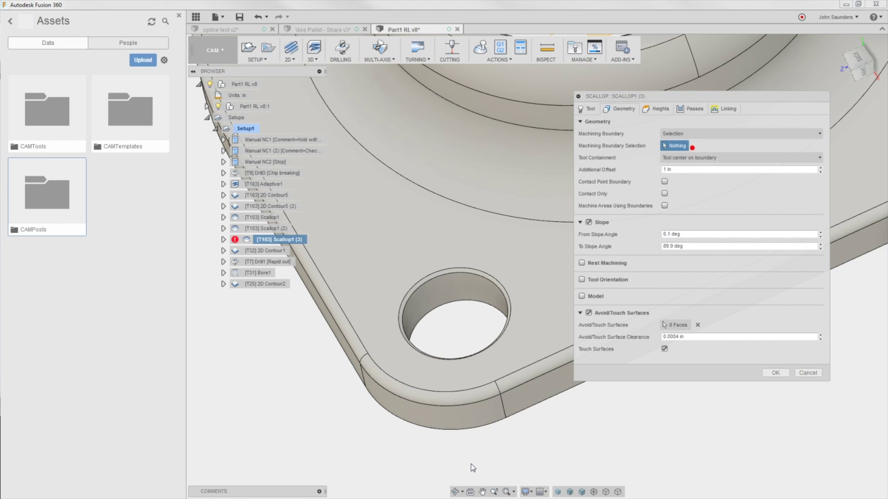
pyautogui.keyDown('shift'); pyautogui.moveTo(470, 464); pyautogui.dragTo(476, 448, button='middle'); pyautogui.keyUp('shift')
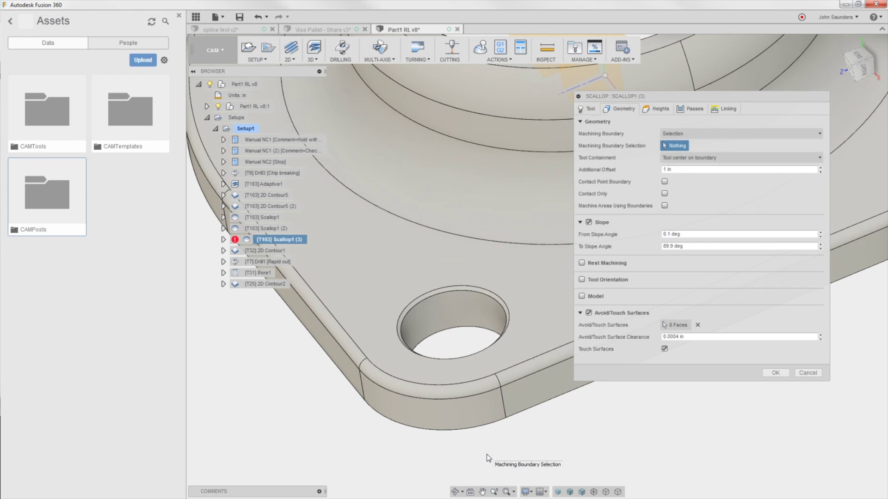
pyautogui.click(487, 397)
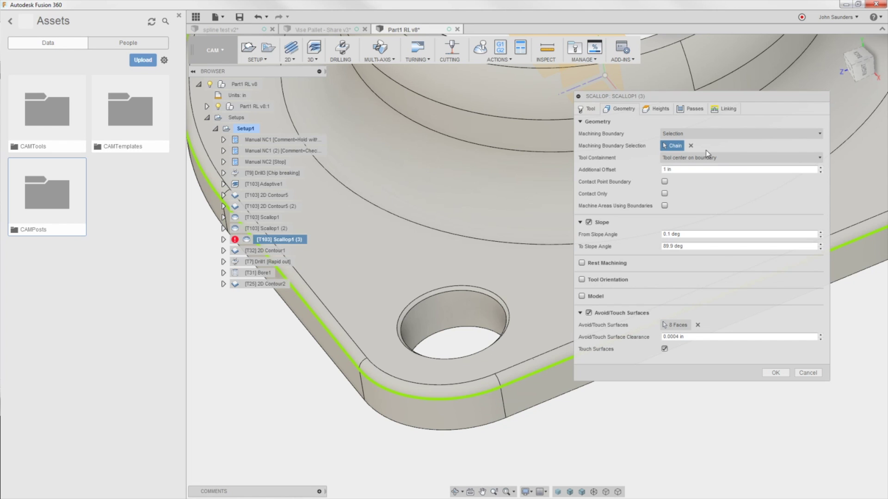
pyautogui.click(691, 145)
pyautogui.keyDown('shift'); pyautogui.moveTo(538, 331); pyautogui.dragTo(380, 381, button='middle'); pyautogui.keyUp('shift')
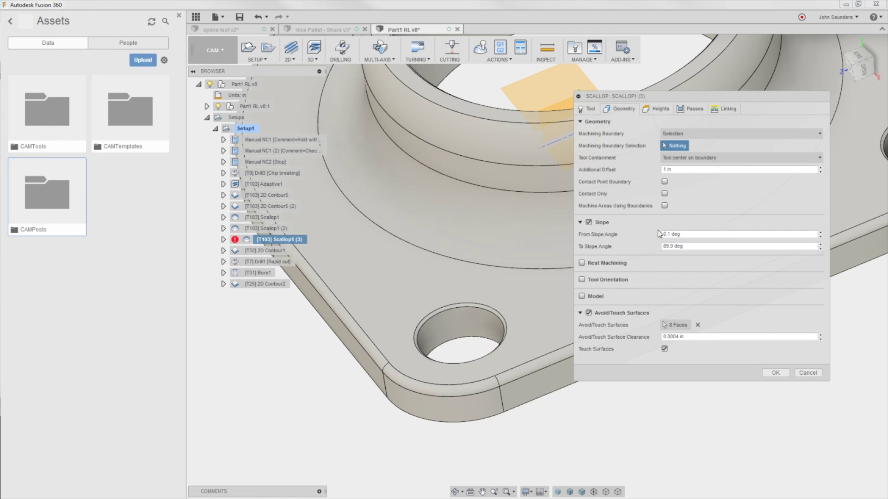
pyautogui.press('Escape')
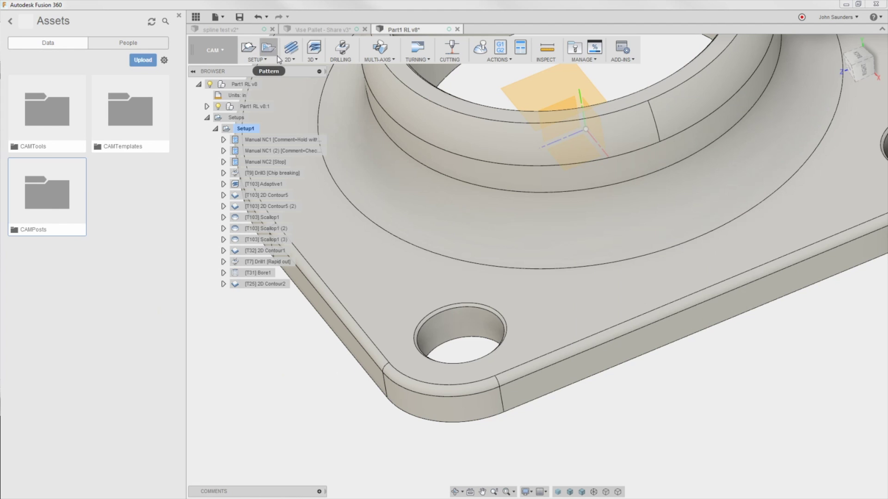
pyautogui.rightClick(273, 284)
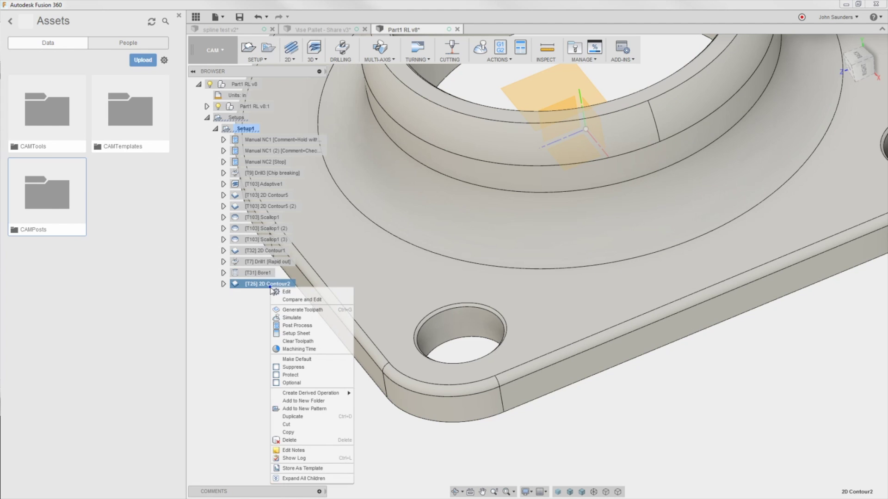
pyautogui.click(287, 292)
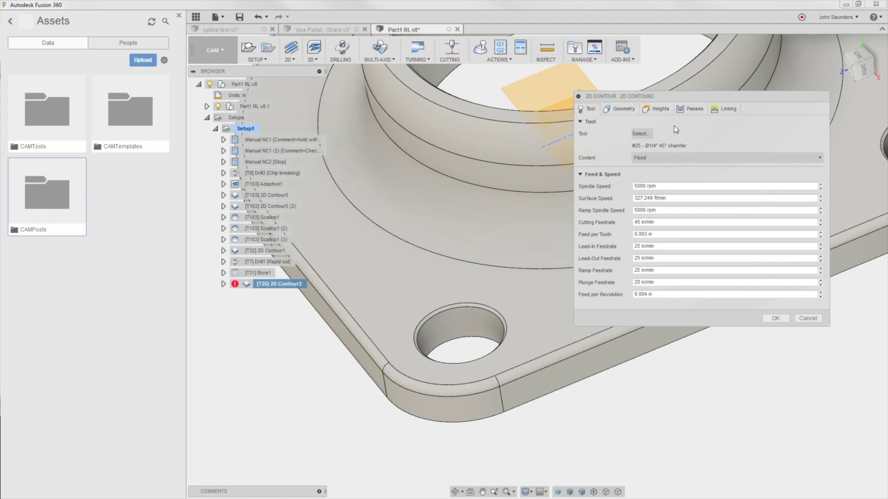
pyautogui.click(468, 395)
pyautogui.click(700, 134)
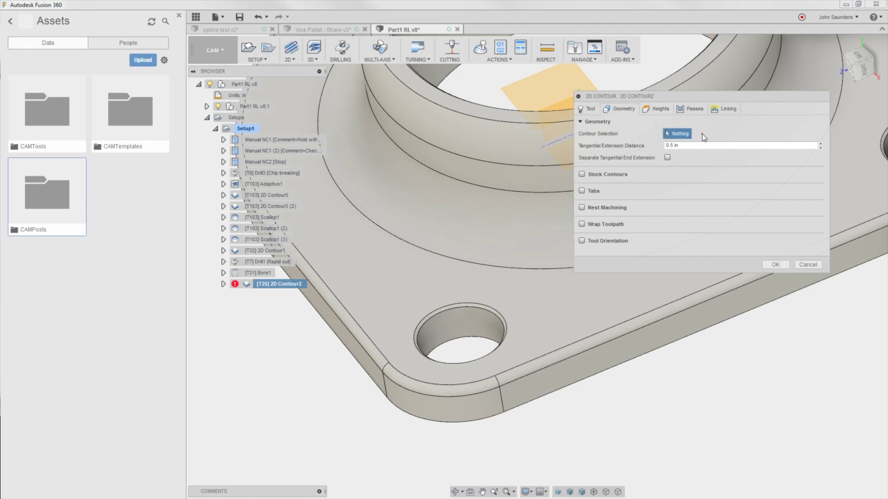
pyautogui.click(448, 398)
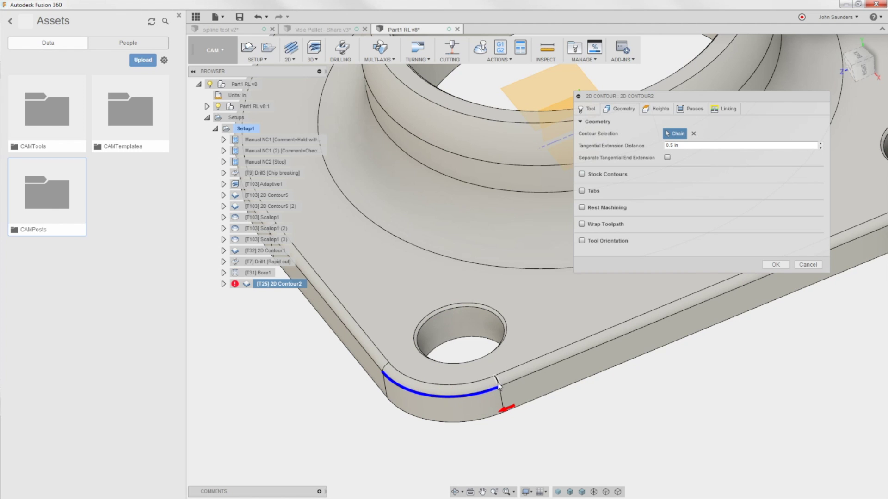
pyautogui.click(487, 380)
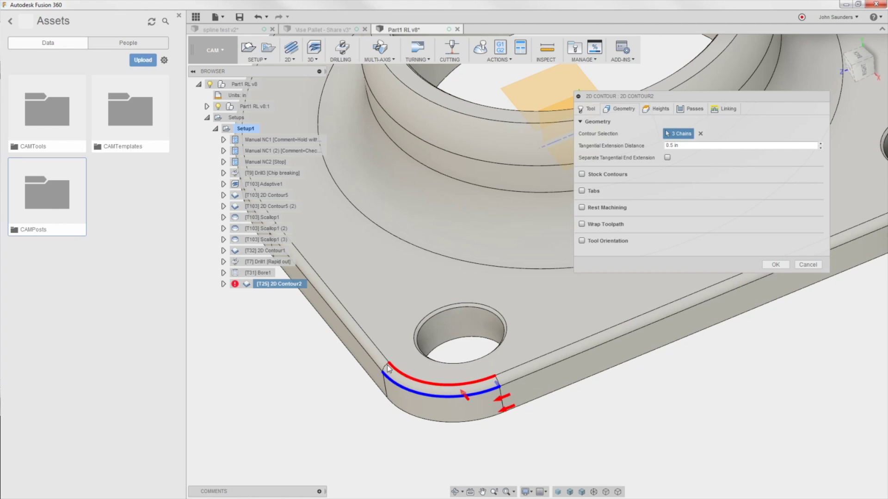
# Step: Close 2D Contour2, then limit Scallop1 (3)'s boundary to the rounded corner edge and regenerate
pyautogui.click(775, 264)
pyautogui.click(276, 240)
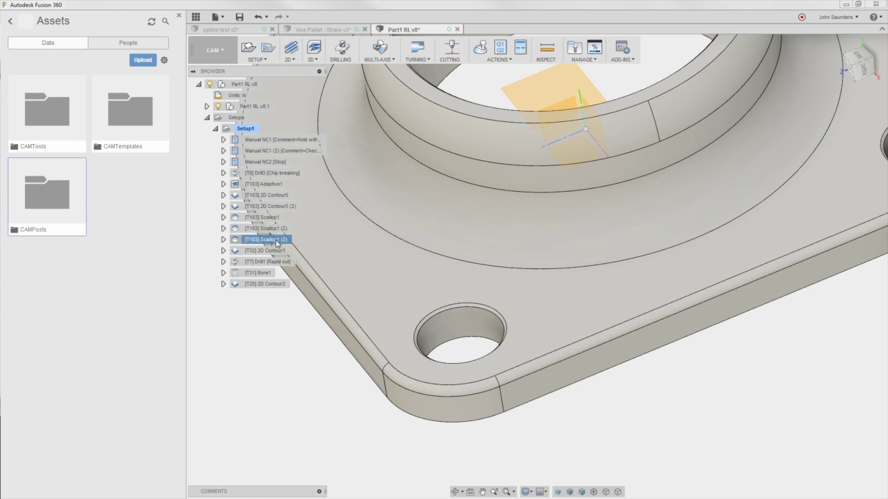
pyautogui.rightClick(273, 239)
pyautogui.click(299, 245)
pyautogui.click(622, 109)
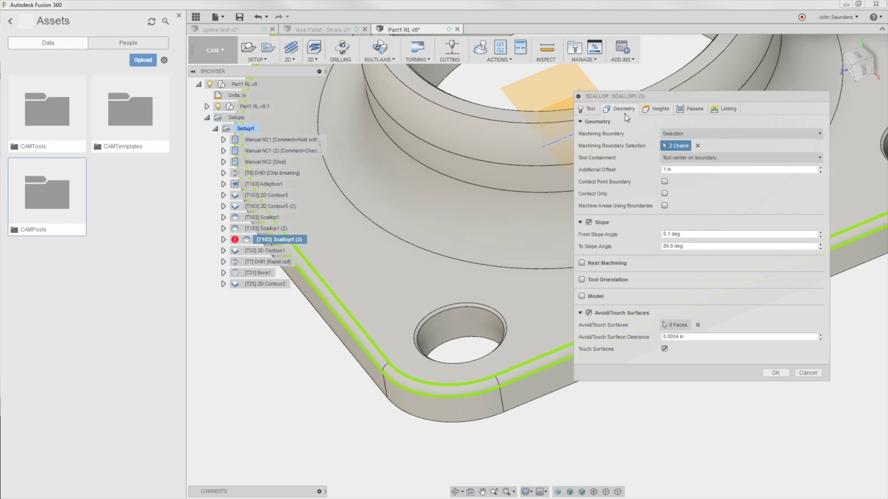
pyautogui.click(698, 145)
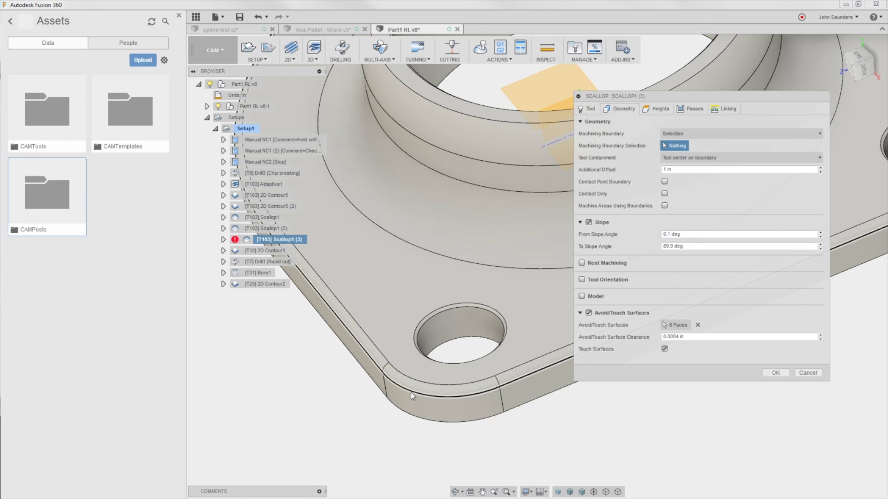
pyautogui.click(387, 371)
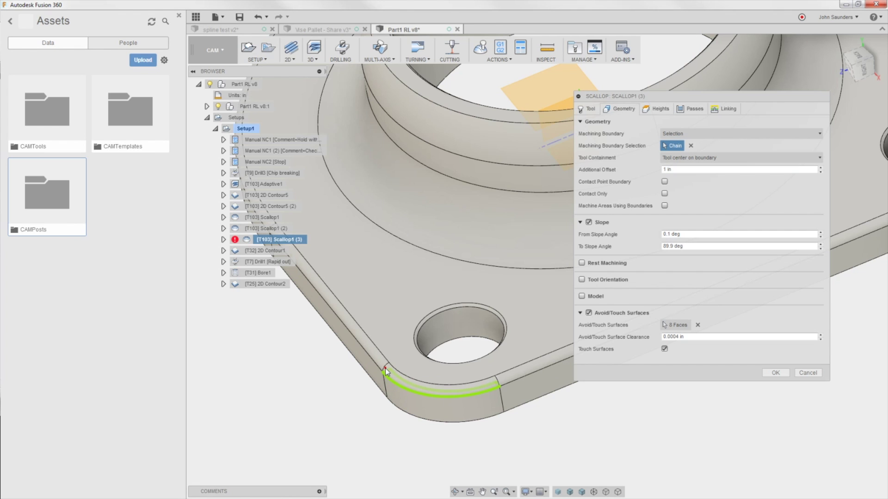
pyautogui.click(775, 373)
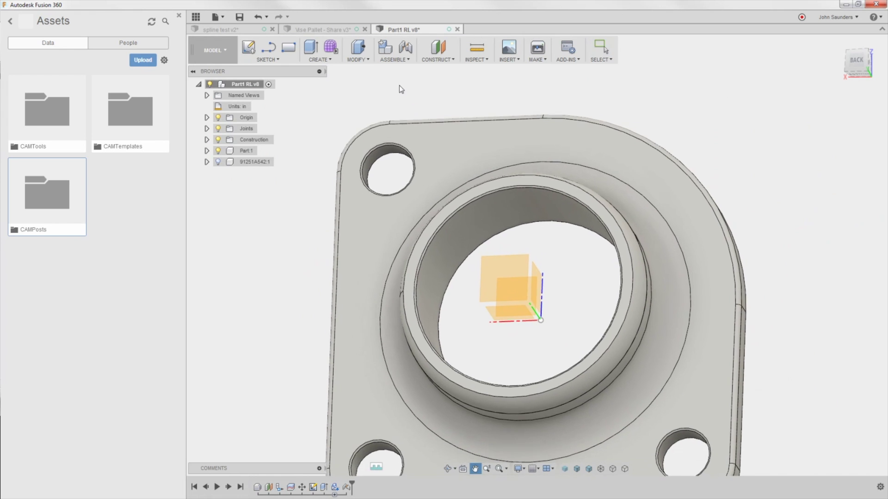
pyautogui.keyDown('shift'); pyautogui.moveTo(401, 88); pyautogui.dragTo(386, 177, button='middle'); pyautogui.keyUp('shift')
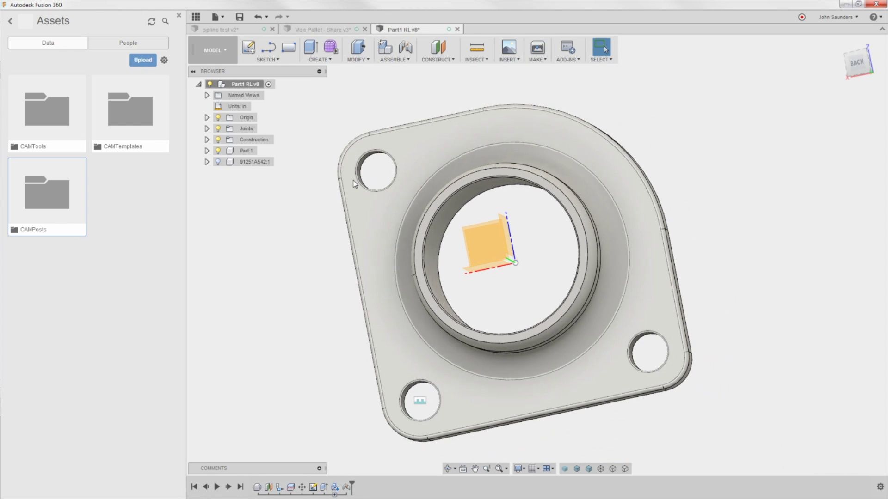
# Step: Orbit the flange, then Look At the fillet face along its top edge
pyautogui.moveTo(287, 204); pyautogui.dragTo(311, 229)
pyautogui.click(213, 50)
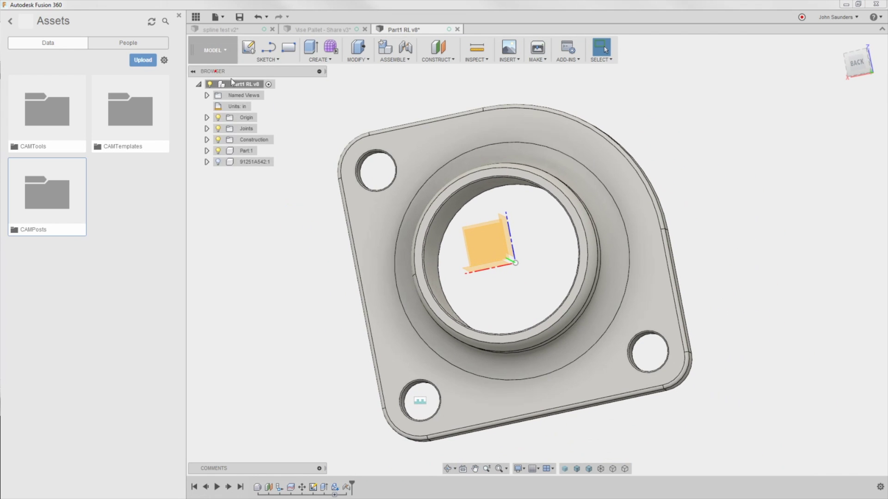
pyautogui.scroll(10, 391, 189)
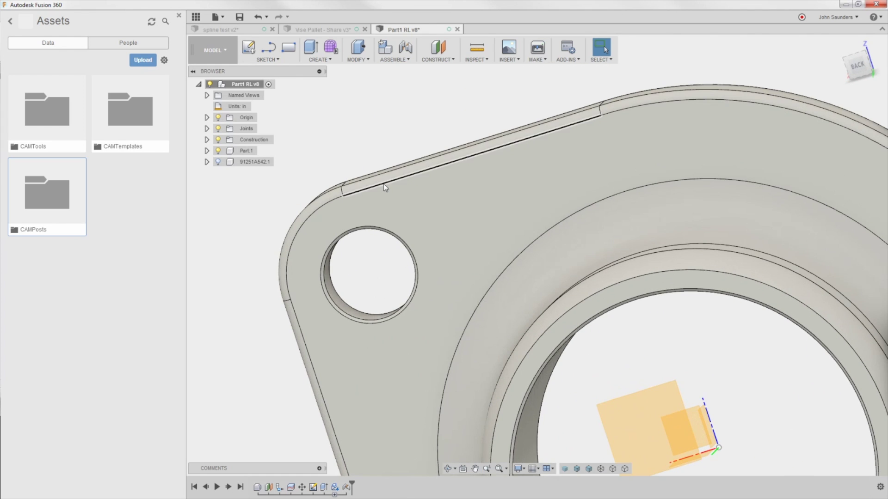
pyautogui.keyDown('shift'); pyautogui.moveTo(382, 179); pyautogui.dragTo(409, 202, button='middle'); pyautogui.keyUp('shift')
pyautogui.scroll(-6, 468, 213)
pyautogui.moveTo(467, 212)
pyautogui.keyDown('shift'); pyautogui.mouseDown(button='middle')
pyautogui.moveTo(448, 233)
pyautogui.moveTo(455, 222)
pyautogui.mouseUp(button='middle'); pyautogui.keyUp('shift')
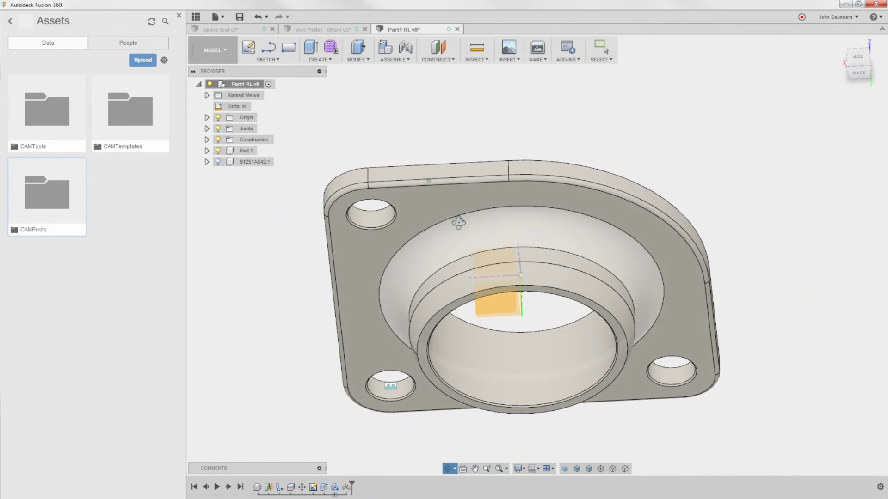
pyautogui.scroll(6, 407, 202)
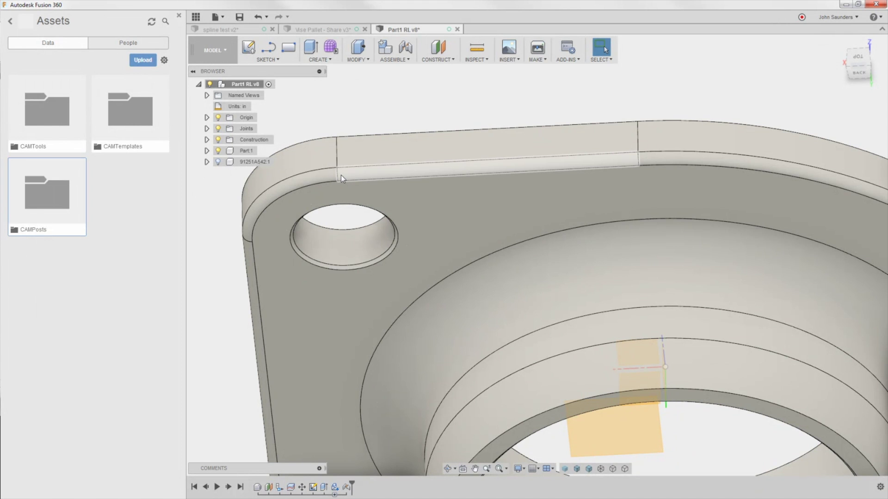
pyautogui.scroll(-3, 463, 204)
pyautogui.scroll(-2, 467, 222)
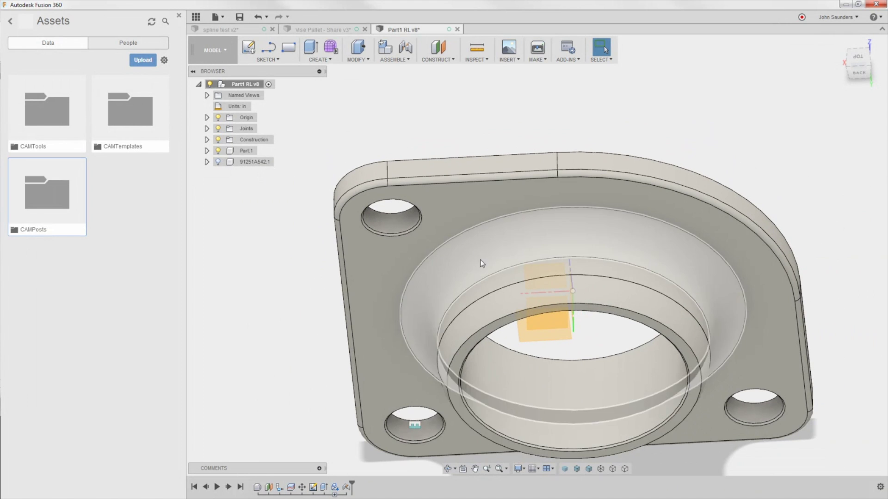
pyautogui.keyDown('shift'); pyautogui.moveTo(466, 132); pyautogui.dragTo(410, 150, button='middle'); pyautogui.keyUp('shift')
pyautogui.scroll(2, 410, 150)
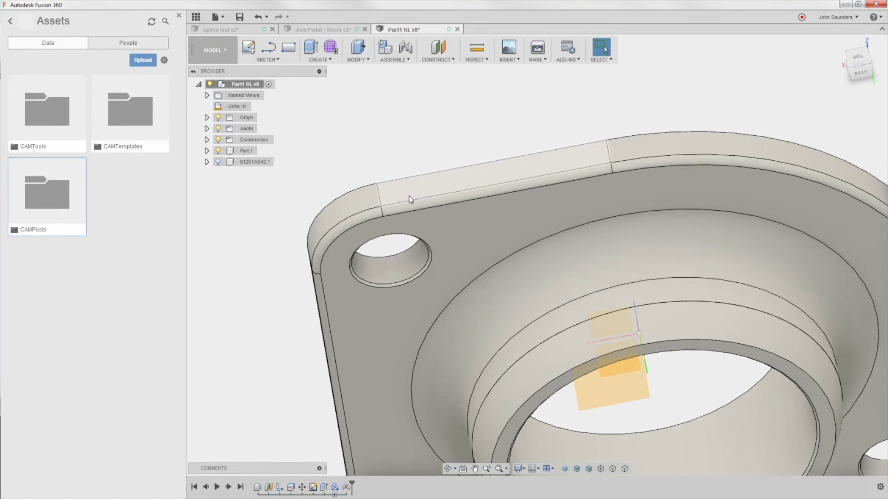
pyautogui.click(406, 207)
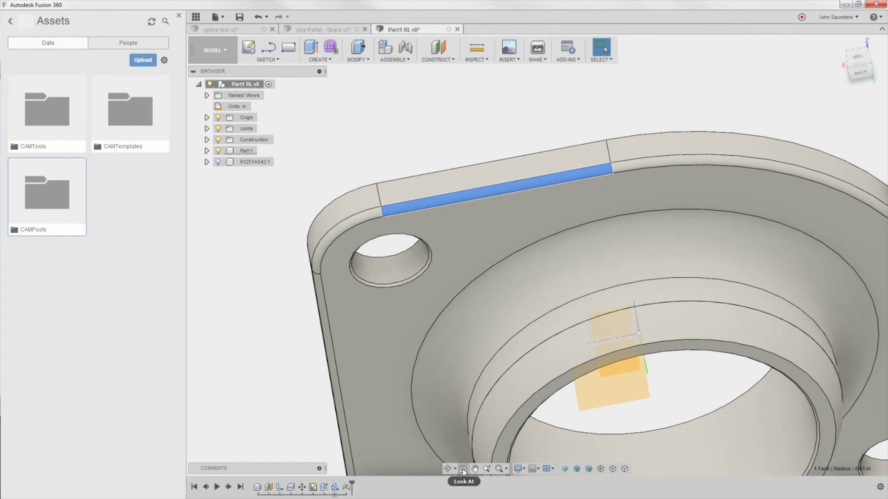
pyautogui.click(463, 470)
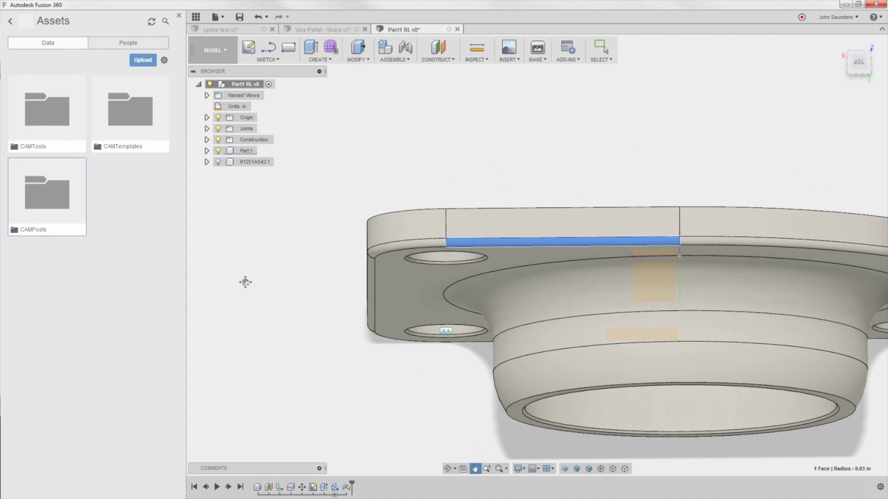
pyautogui.press('Escape')
# Step: Select the flange's top face and square the view to the part's back side
pyautogui.keyDown('shift'); pyautogui.moveTo(274, 310); pyautogui.dragTo(270, 275, button='middle'); pyautogui.keyUp('shift')
pyautogui.press('Escape')
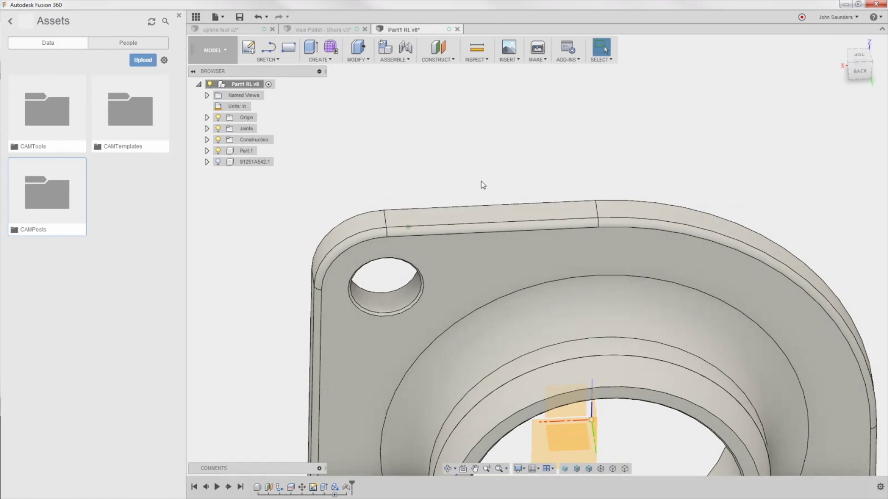
pyautogui.click(628, 217)
pyautogui.click(860, 71)
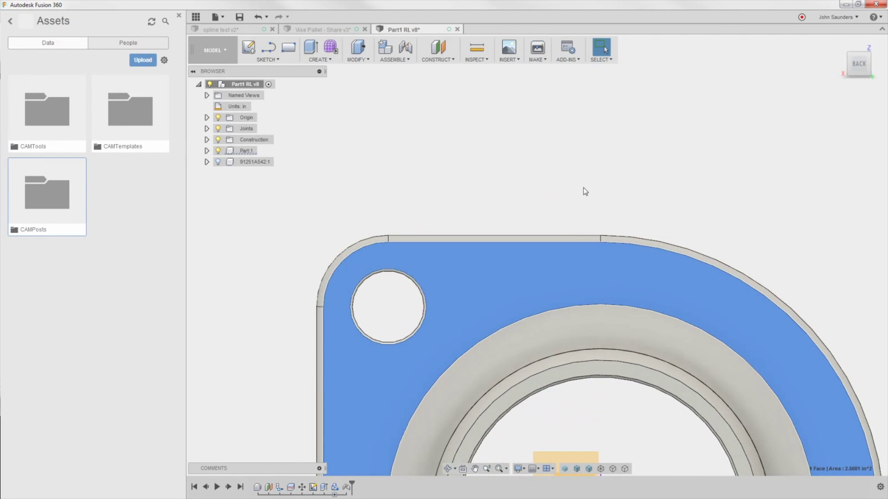
pyautogui.click(526, 101)
# Step: Look At the flange's narrow side face, then snap to the RIGHT ViewCube view
pyautogui.keyDown('shift'); pyautogui.moveTo(554, 202); pyautogui.dragTo(285, 232, button='middle'); pyautogui.keyUp('shift')
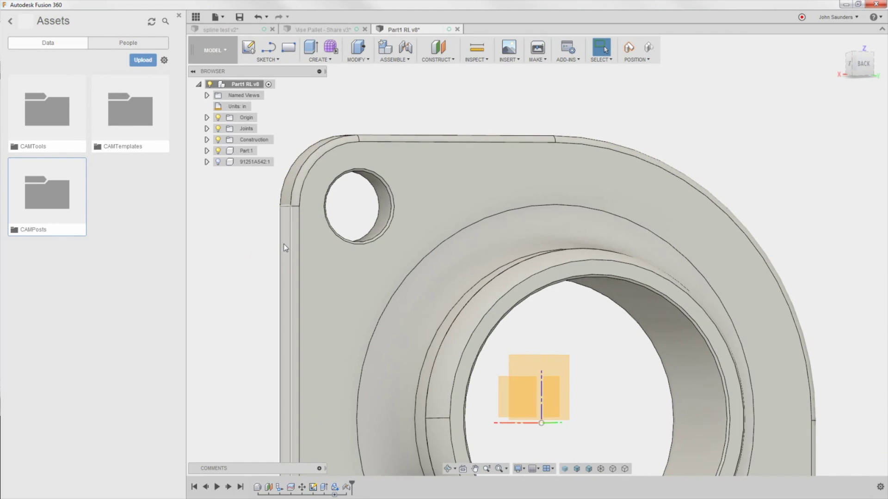
pyautogui.click(284, 243)
pyautogui.click(466, 470)
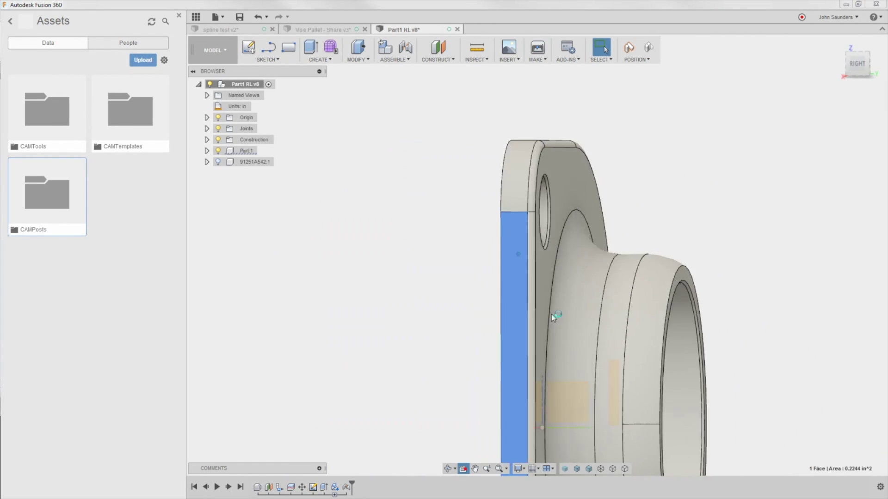
pyautogui.scroll(-5, 382, 208)
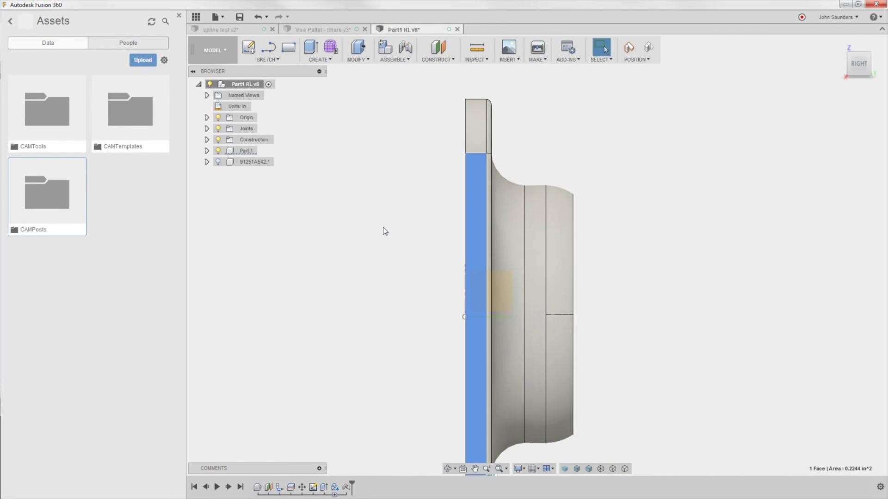
pyautogui.moveTo(370, 227); pyautogui.dragTo(400, 202, button='middle')
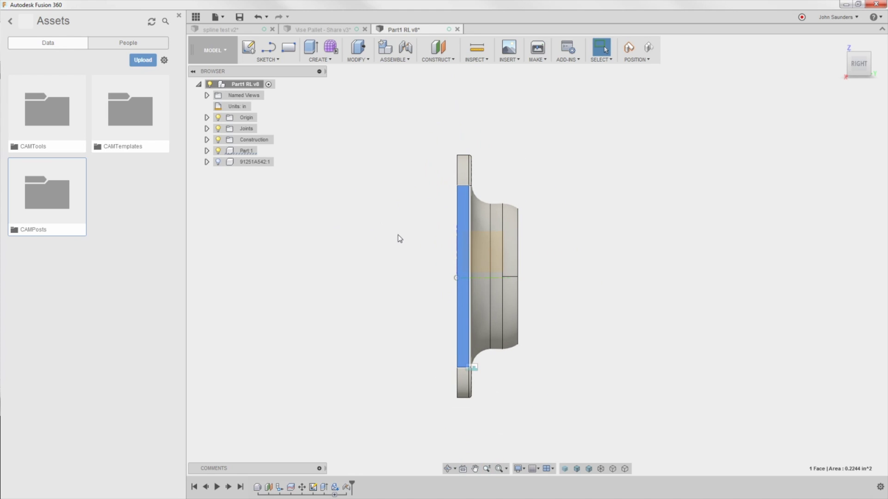
pyautogui.keyDown('shift'); pyautogui.moveTo(515, 182); pyautogui.dragTo(479, 185, button='middle'); pyautogui.keyUp('shift')
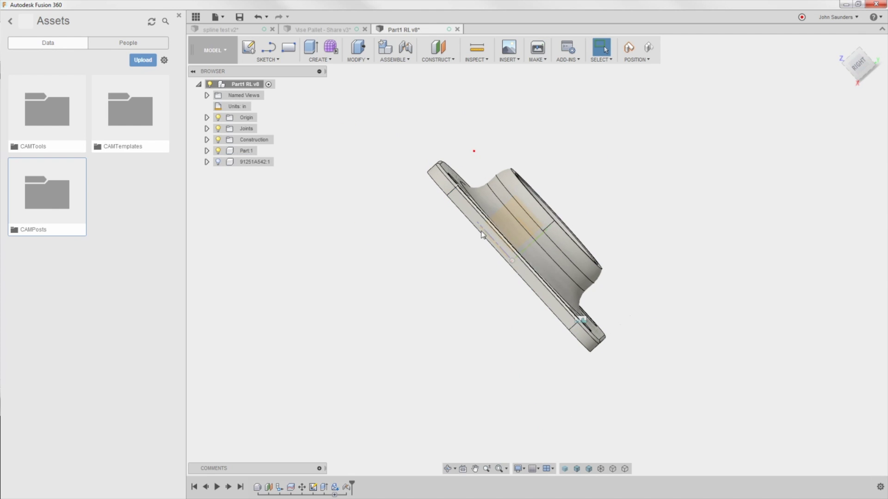
pyautogui.click(857, 65)
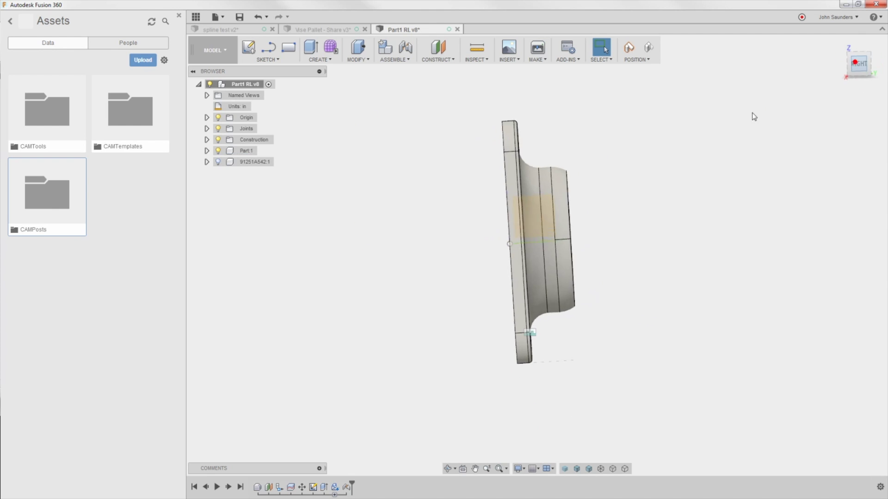
# Step: Orbit the flange to a diagonal tilt and switch to the YouTube webinar in Chrome
pyautogui.click(448, 469)
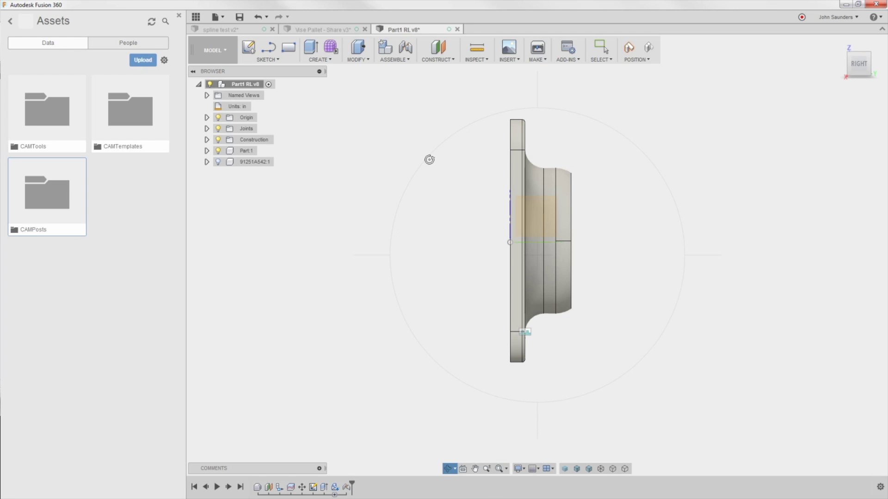
pyautogui.moveTo(428, 159); pyautogui.dragTo(371, 276)
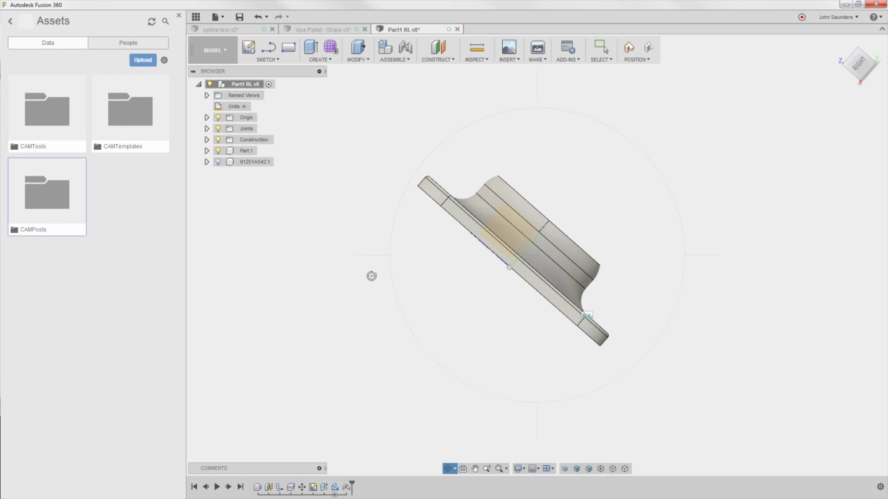
pyautogui.scroll(3, 536, 245)
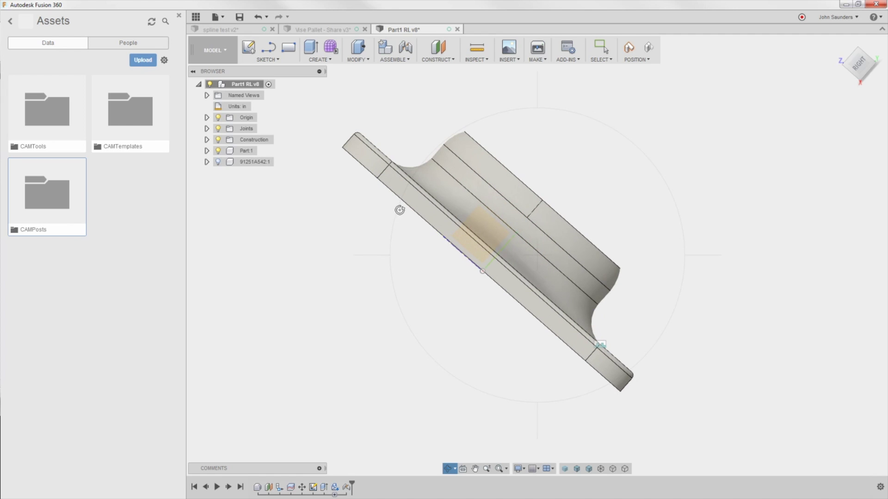
pyautogui.hotkey('alt', 'Tab')
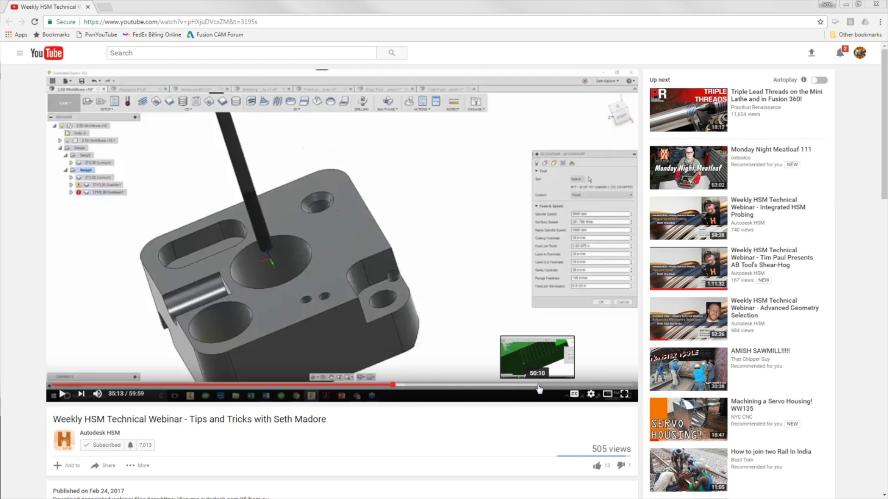
# Step: Jump the webinar to 46:35, minimize Chrome, and orbit the flange to an isometric view
pyautogui.click(503, 385)
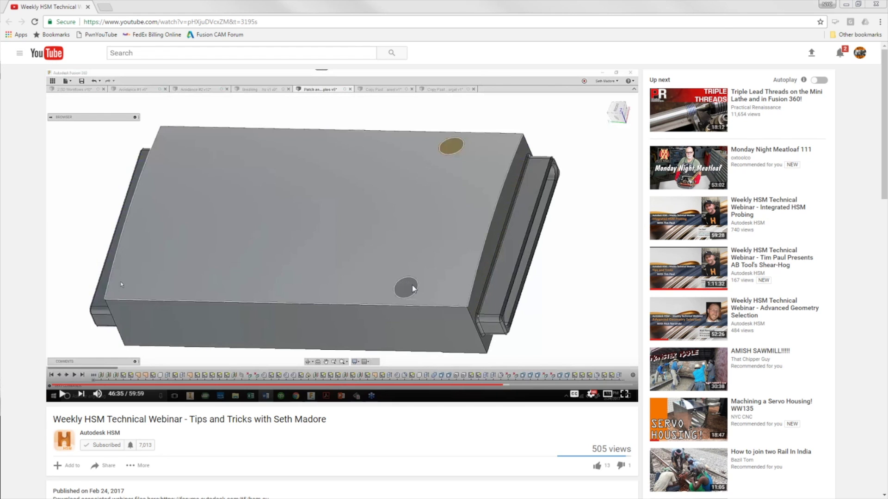
pyautogui.click(850, 4)
pyautogui.keyDown('shift'); pyautogui.moveTo(508, 106); pyautogui.dragTo(427, 177, button='middle'); pyautogui.keyUp('shift')
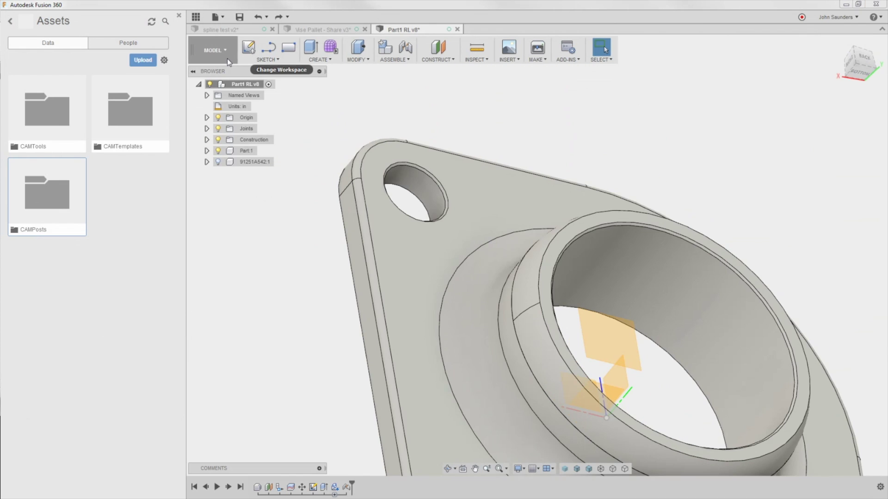
# Step: In the PATCH workspace, patch the top-left bolt hole's edge, creating Body2 (1)
pyautogui.click(225, 59)
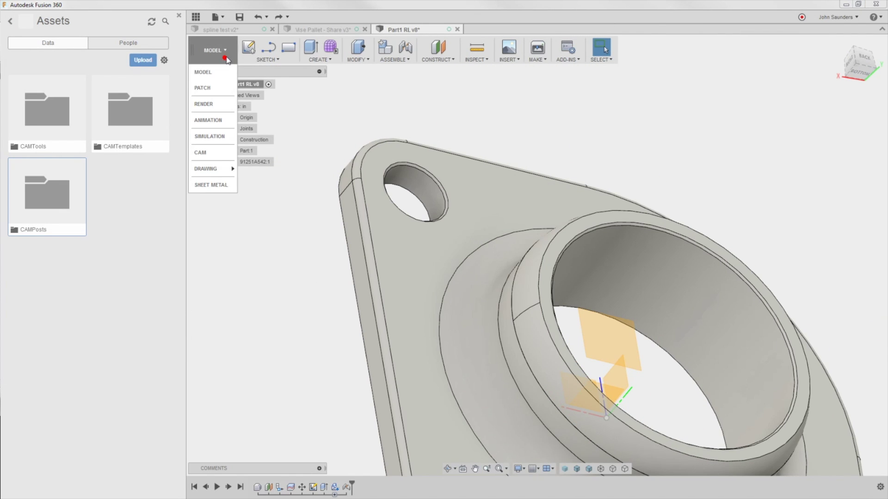
pyautogui.click(220, 89)
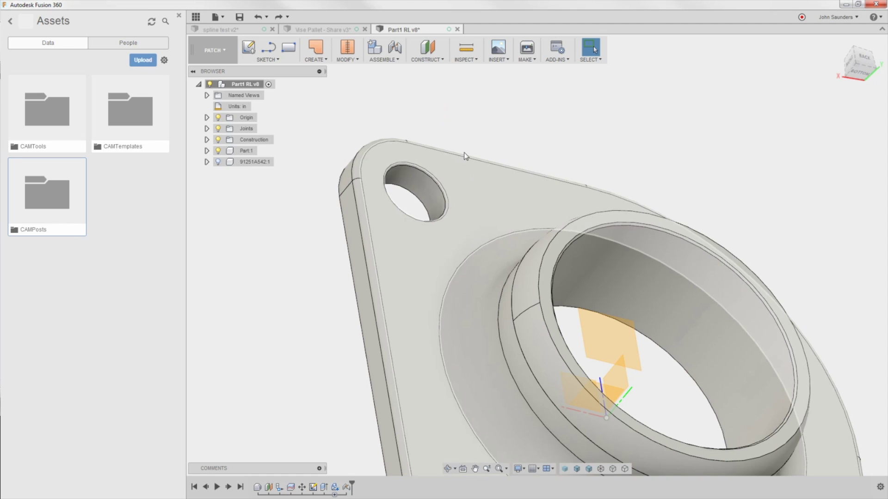
pyautogui.scroll(-1, 398, 123)
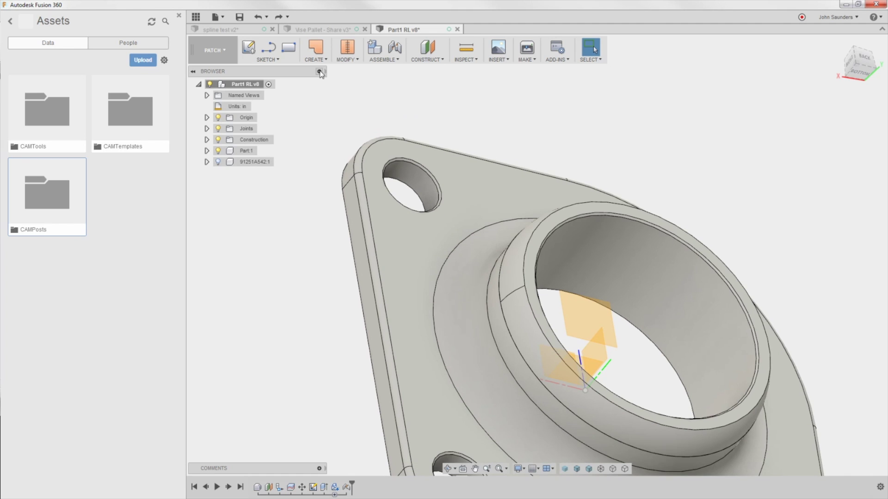
pyautogui.click(316, 48)
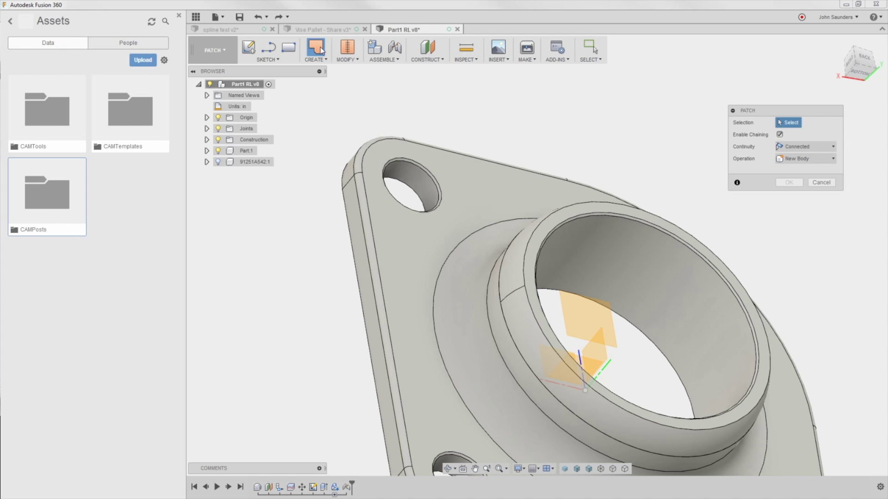
pyautogui.click(435, 181)
pyautogui.keyDown('shift'); pyautogui.moveTo(432, 127); pyautogui.dragTo(333, 126, button='middle'); pyautogui.keyUp('shift')
pyautogui.click(789, 183)
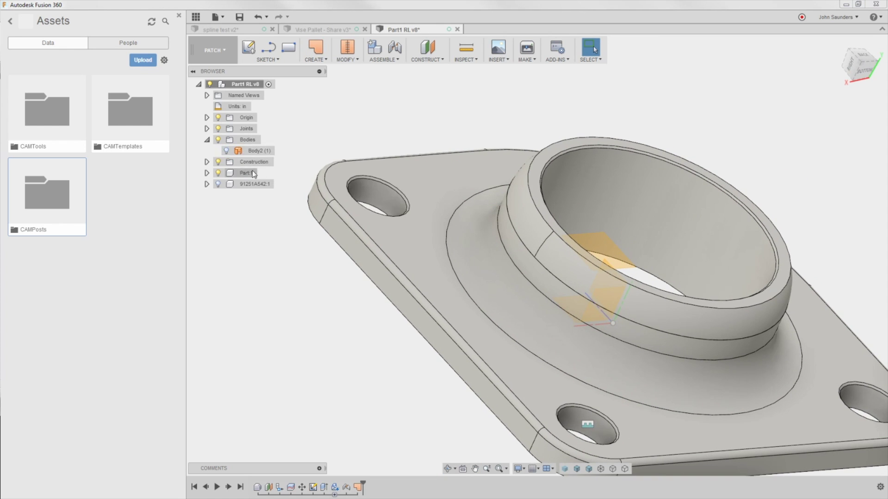
# Step: Show Body2 (1) so the hole appears filled, then fit the whole part in view
pyautogui.click(227, 151)
pyautogui.click(226, 151)
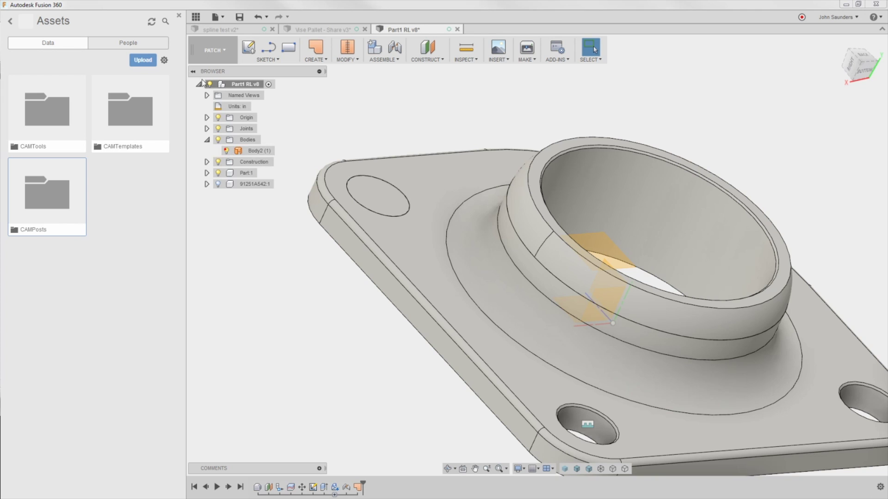
pyautogui.click(179, 15)
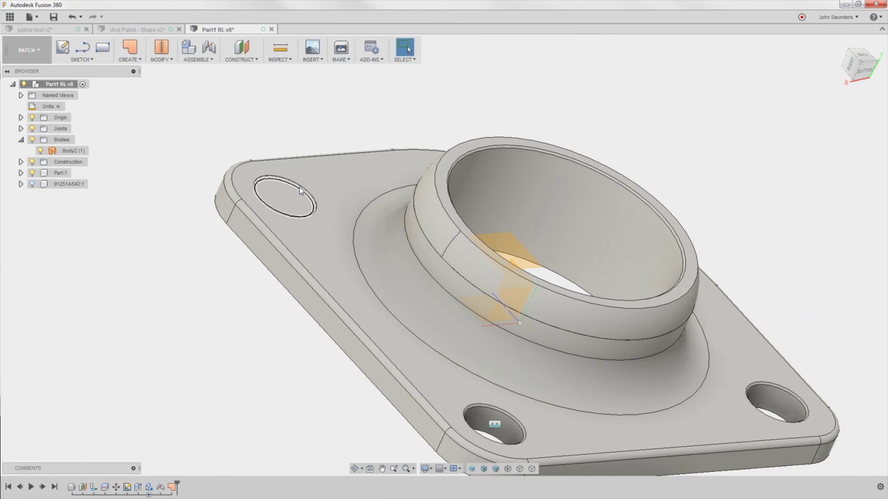
pyautogui.click(295, 193)
pyautogui.keyDown('ctrl'); pyautogui.click(322, 186); pyautogui.keyUp('ctrl')
pyautogui.click(227, 126)
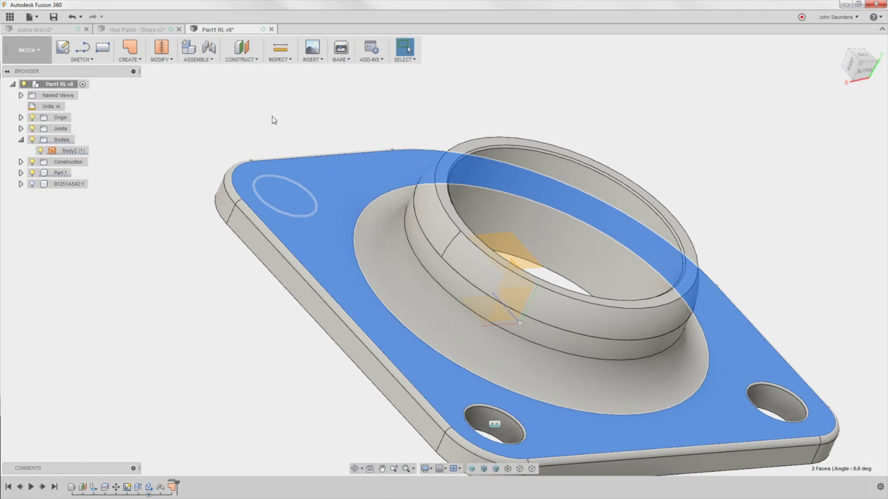
pyautogui.press('F6')
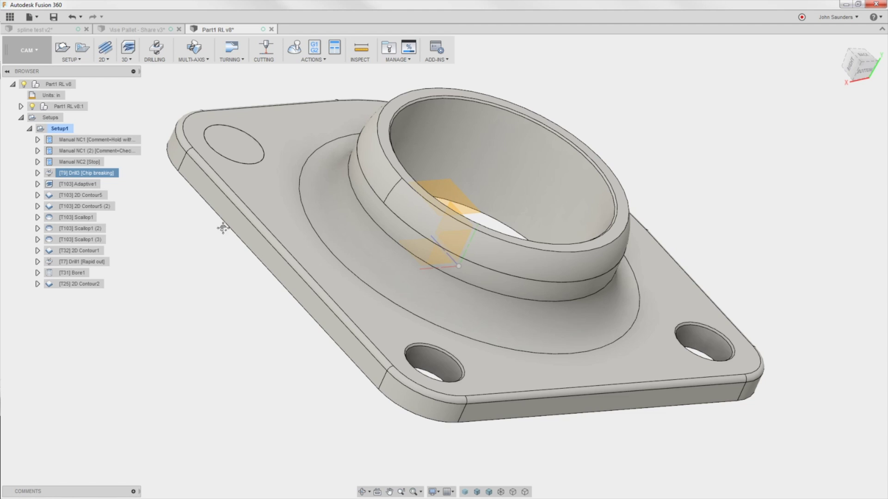
# Step: Edit Drill3, go to its Cycle settings, and bring up the Pecking Depth value's options
pyautogui.keyDown('shift'); pyautogui.moveTo(223, 228); pyautogui.dragTo(194, 242, button='middle'); pyautogui.keyUp('shift')
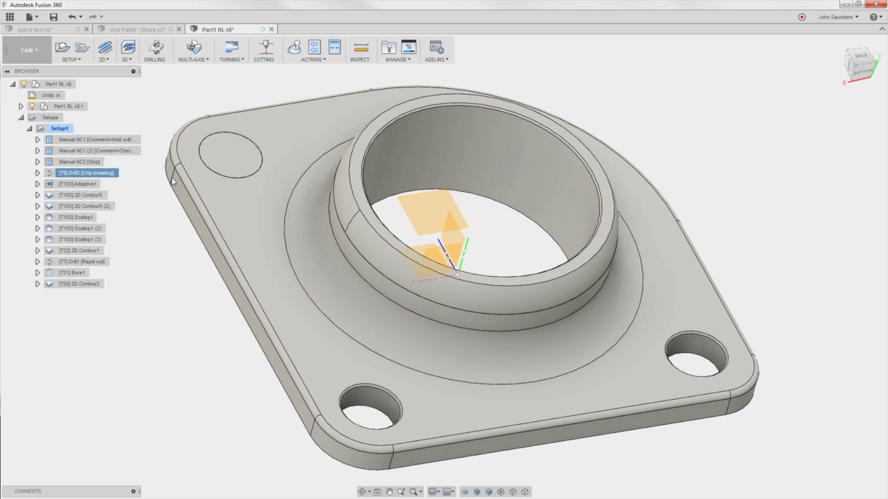
pyautogui.rightClick(106, 174)
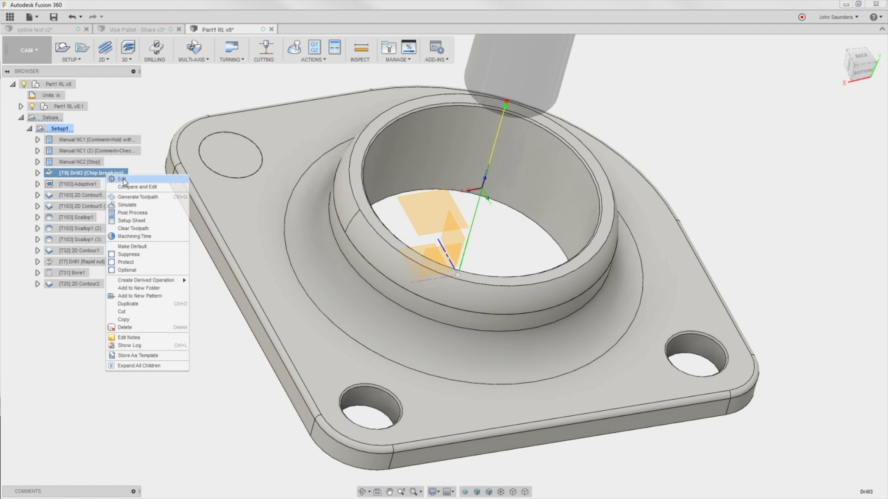
pyautogui.click(121, 180)
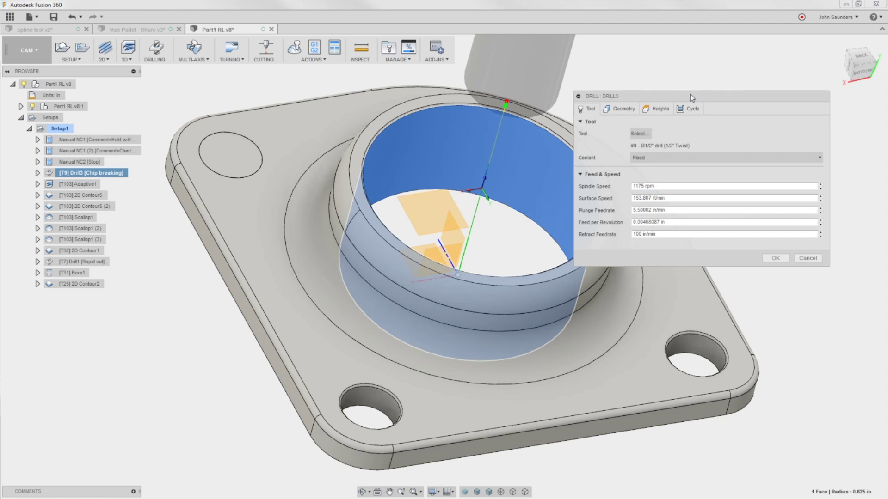
pyautogui.moveTo(690, 94); pyautogui.dragTo(688, 87)
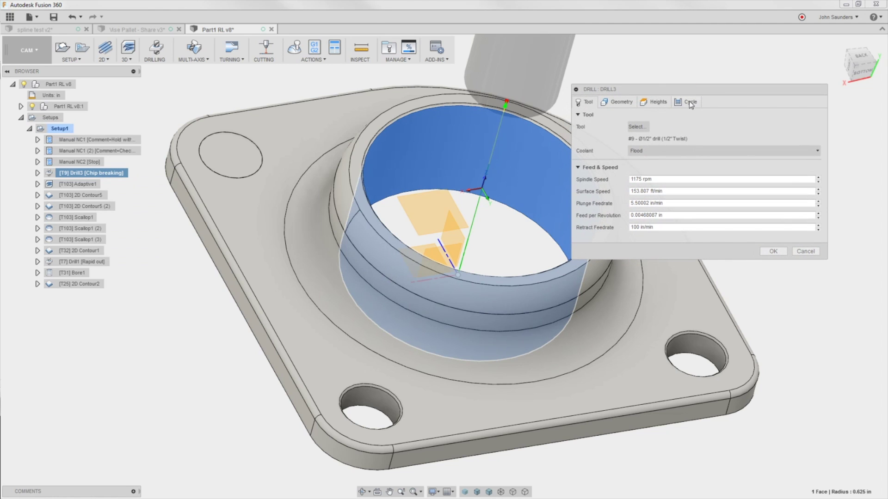
pyautogui.click(690, 102)
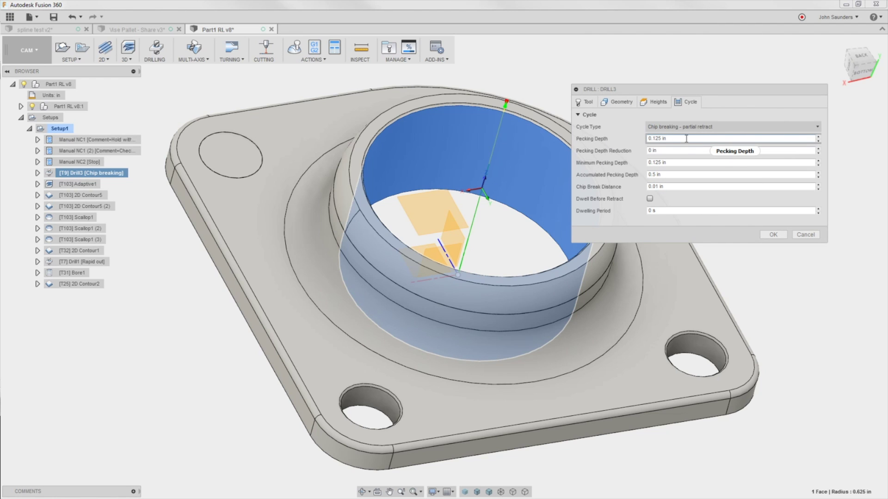
pyautogui.rightClick(669, 138)
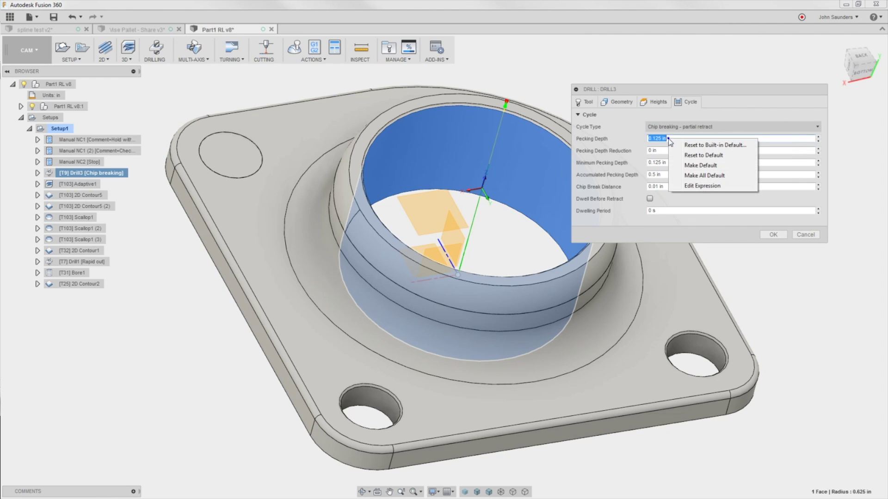
pyautogui.click(703, 185)
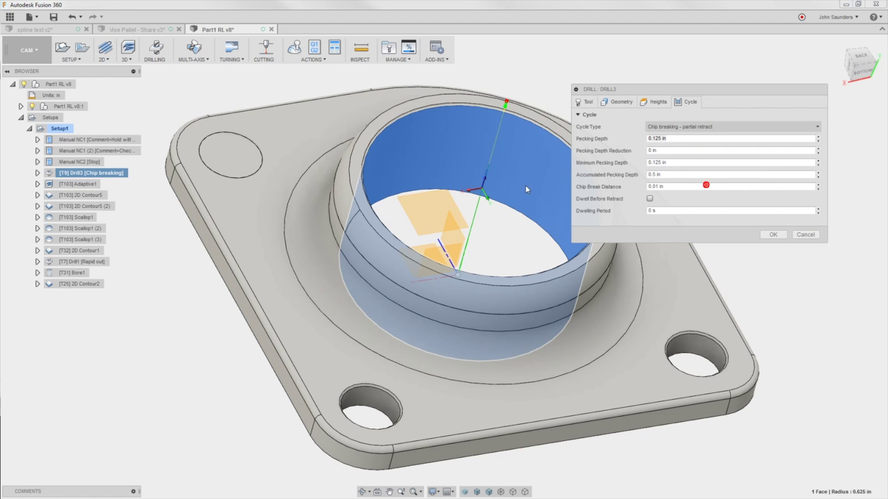
pyautogui.click(689, 141)
# Step: Change the Pecking Depth expression to tool_diameter * 0.125, giving 0.0625 in
pyautogui.click(689, 191)
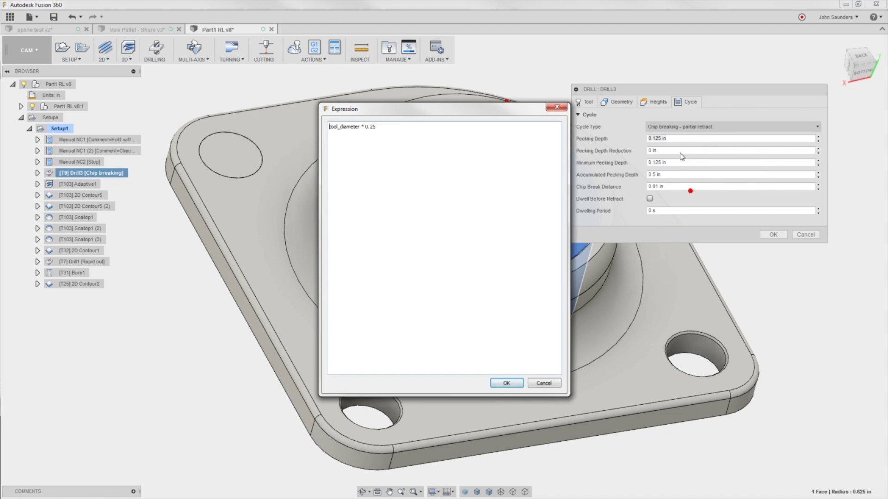
pyautogui.click(384, 127)
pyautogui.click(505, 383)
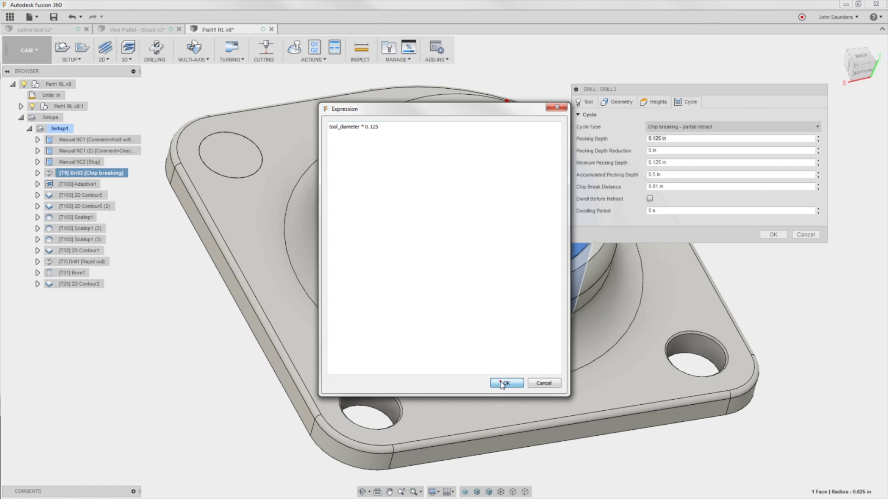
pyautogui.rightClick(680, 140)
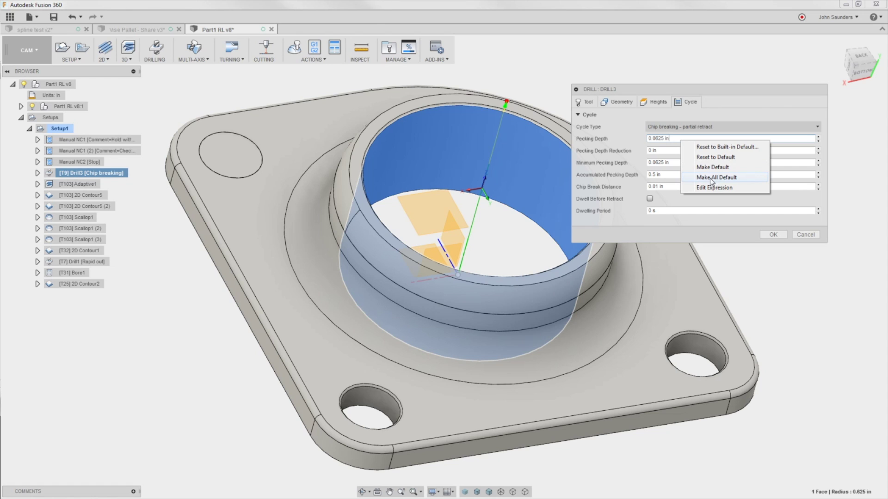
pyautogui.click(666, 152)
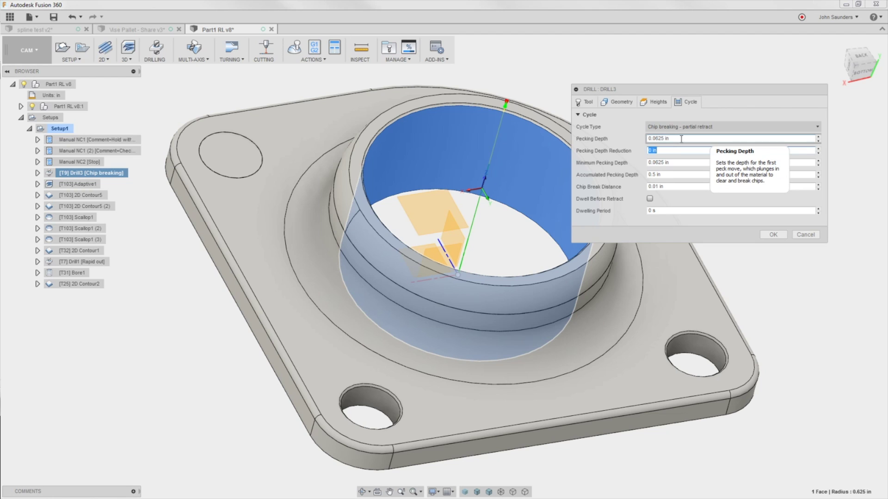
pyautogui.click(681, 138)
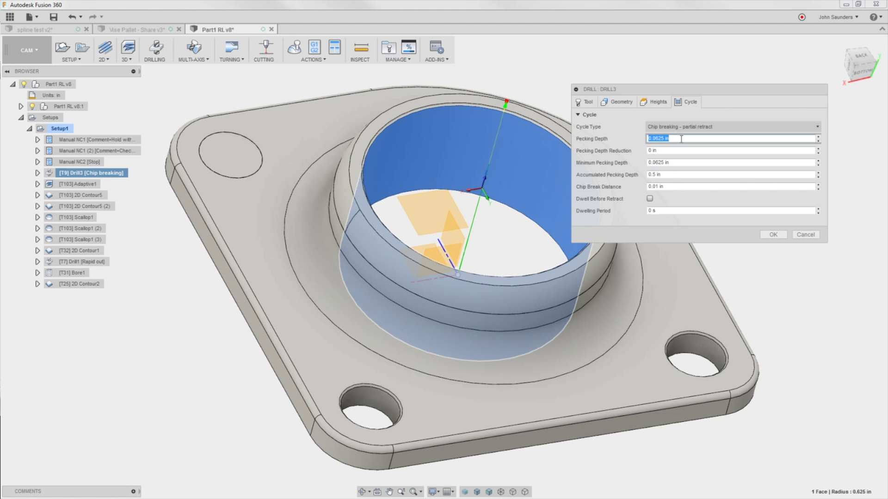
# Step: Browse the Heights, Geometry and Tool tabs, then open Minimum Pecking Depth's expression
pyautogui.click(656, 104)
pyautogui.click(619, 102)
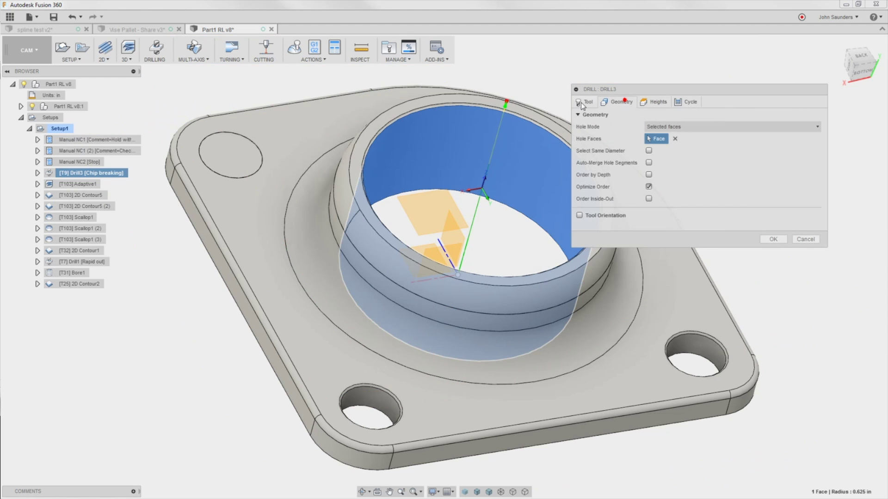
pyautogui.click(580, 103)
pyautogui.click(656, 102)
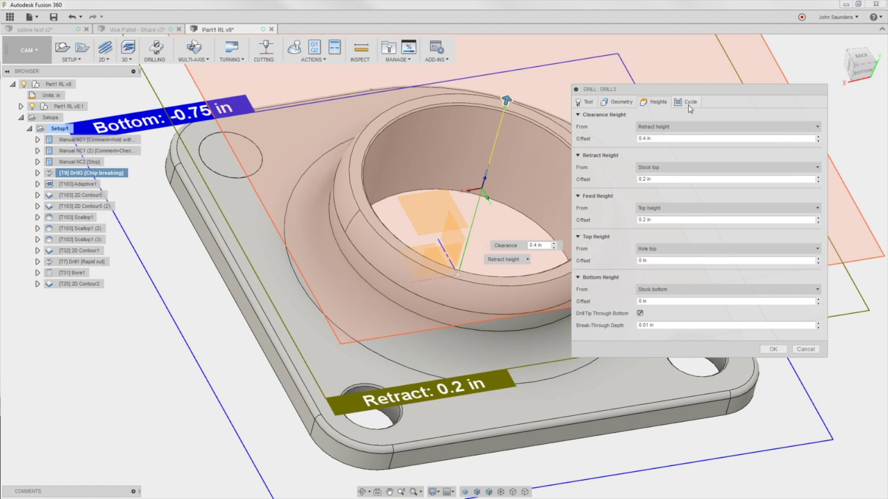
pyautogui.click(689, 102)
pyautogui.click(674, 162)
pyautogui.rightClick(674, 162)
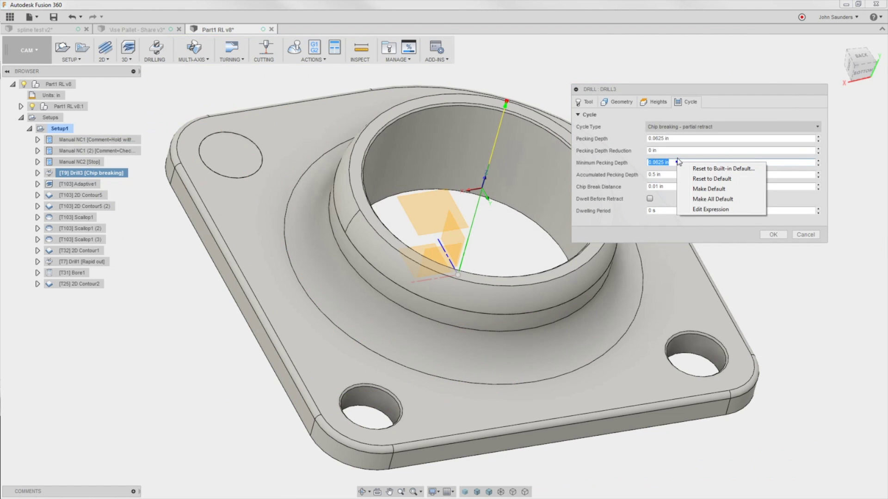
pyautogui.click(717, 211)
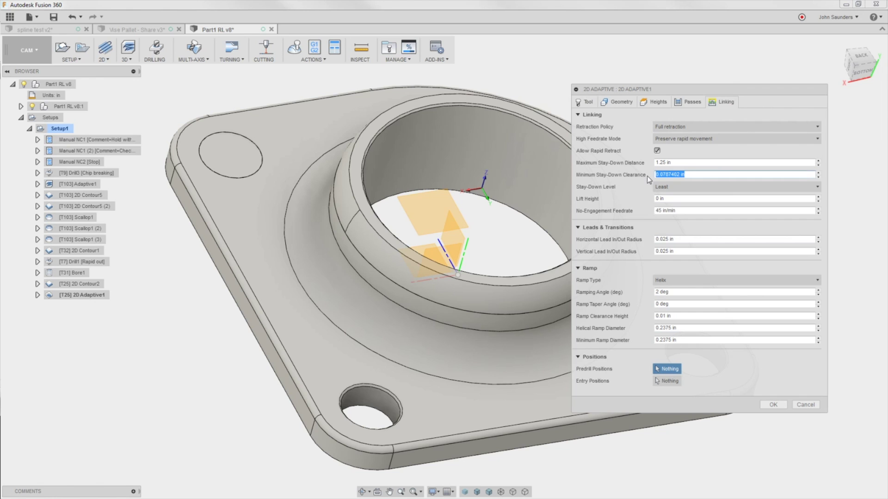
# Step: Inspect the Math expression behind Minimum Stay-Down Clearance and close it unchanged
pyautogui.click(667, 177)
pyautogui.rightClick(680, 174)
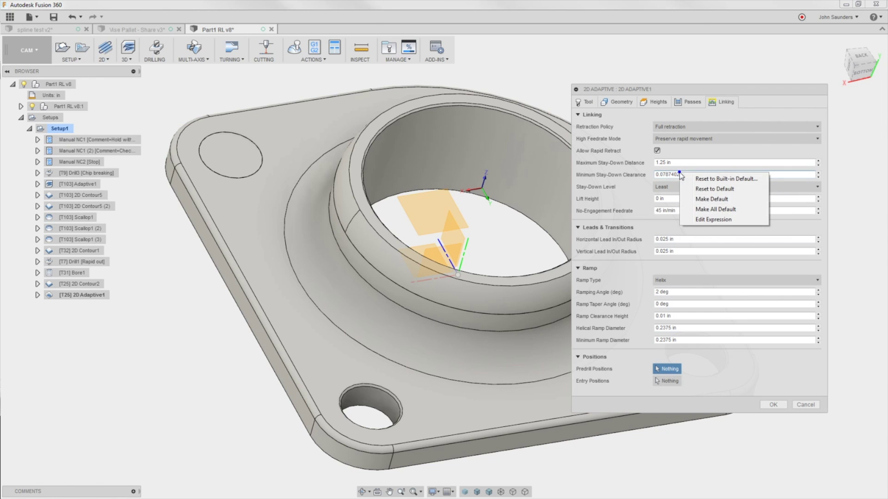
pyautogui.click(712, 220)
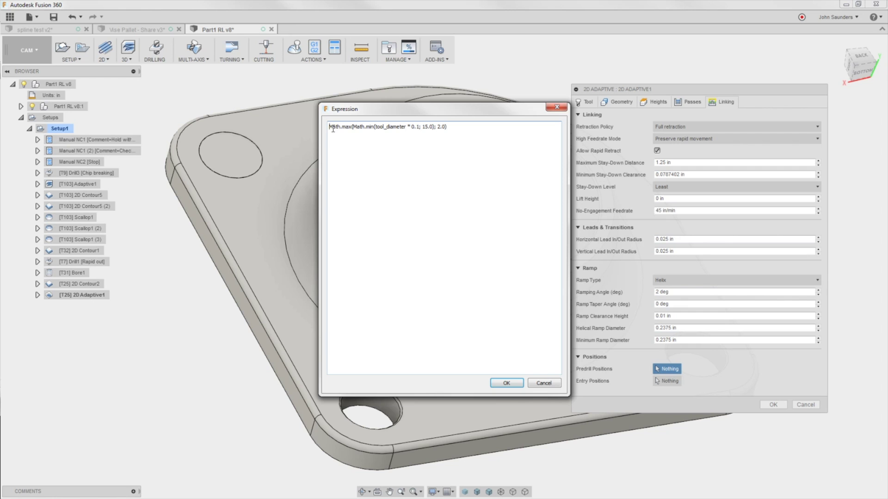
pyautogui.moveTo(333, 128); pyautogui.dragTo(341, 128)
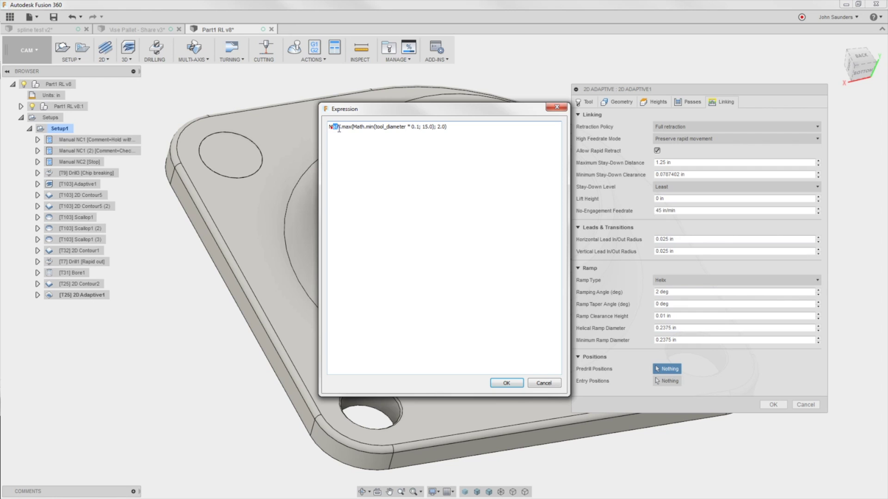
pyautogui.click(557, 109)
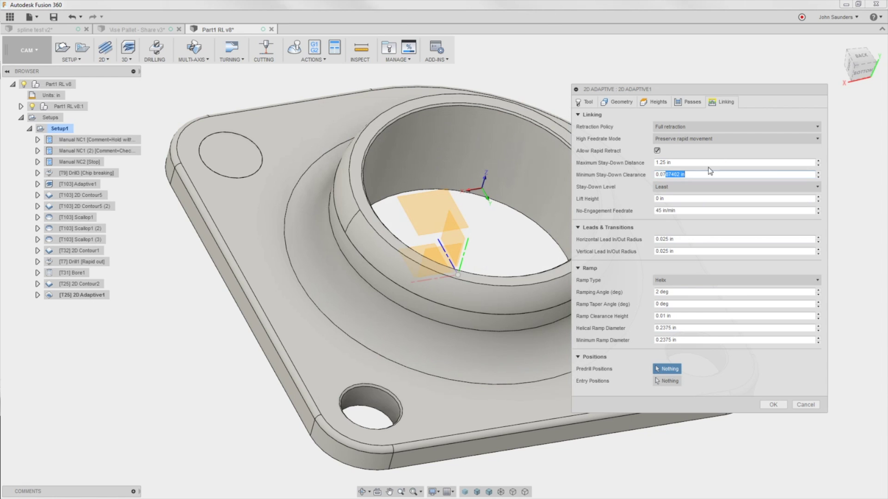
# Step: Cancel the new 2D Adaptive operation and close the Part1 RL v8 design
pyautogui.click(708, 163)
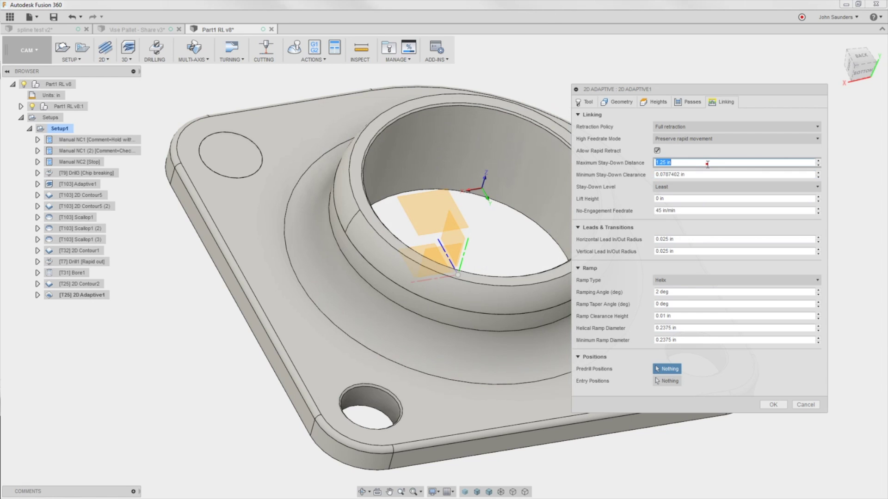
pyautogui.click(802, 406)
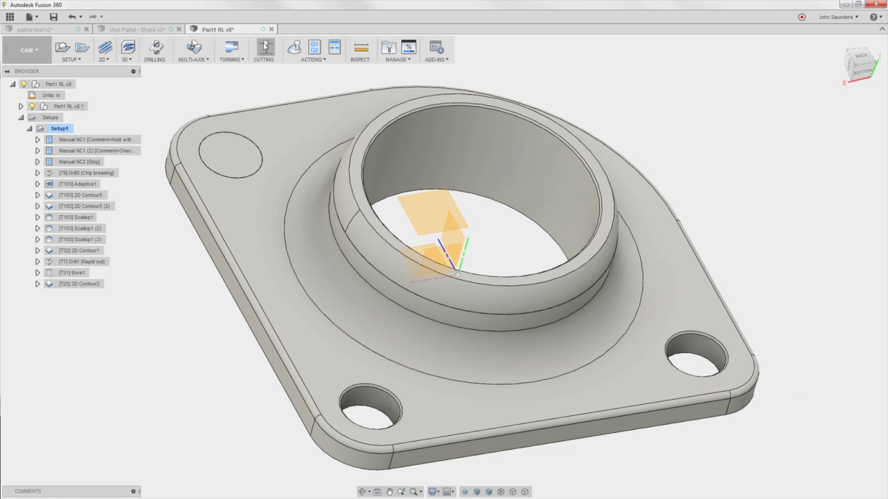
pyautogui.click(272, 29)
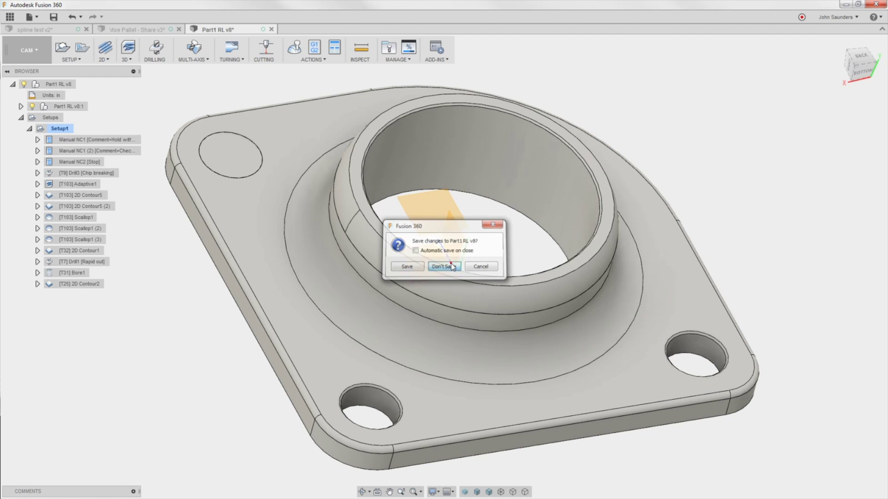
# Step: Close Part1 RL v8 without saving and switch to the spline test v2 design
pyautogui.click(455, 288)
pyautogui.click(47, 30)
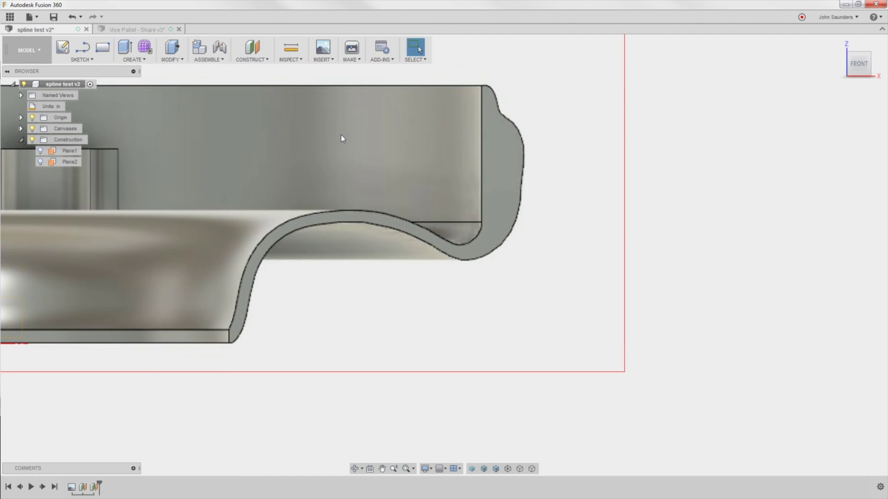
pyautogui.scroll(-5, 349, 189)
pyautogui.keyDown('shift'); pyautogui.moveTo(475, 255); pyautogui.dragTo(369, 204, button='middle'); pyautogui.keyUp('shift')
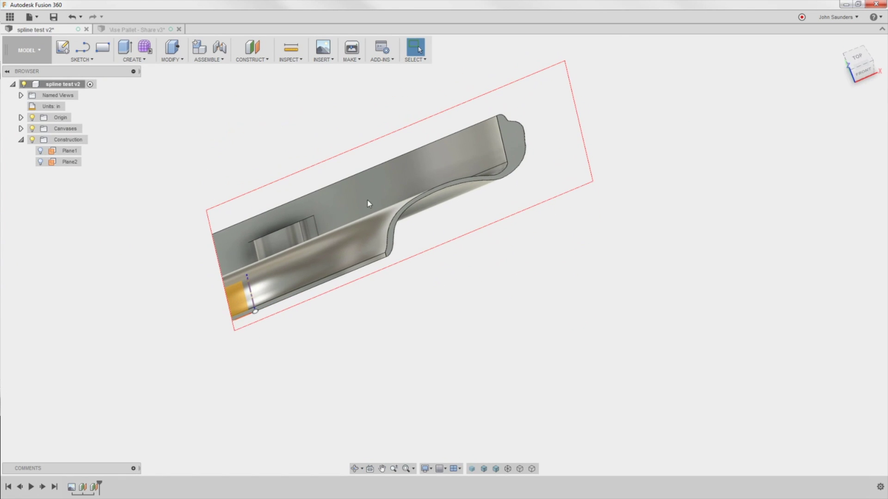
# Step: View the spline test v2 part from the front, panned and zoomed into place
pyautogui.click(863, 72)
pyautogui.moveTo(509, 227); pyautogui.dragTo(461, 218, button='middle')
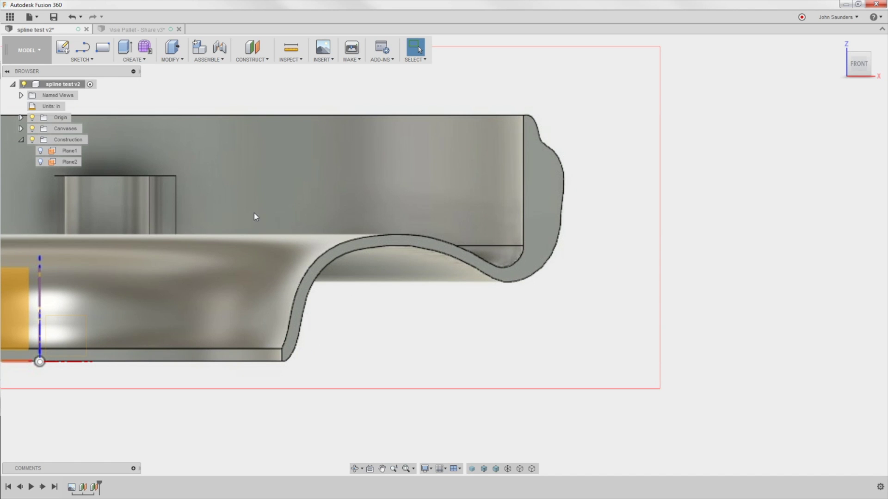
pyautogui.scroll(-3, 254, 213)
pyautogui.click(43, 161)
pyautogui.click(42, 163)
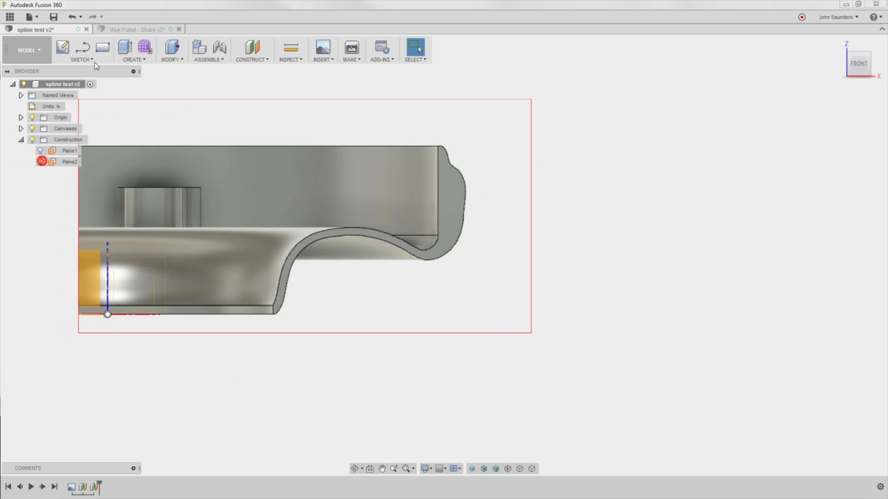
# Step: Start a spline sketch on construction plane Plane2 and centre the canvas profile in view
pyautogui.click(91, 60)
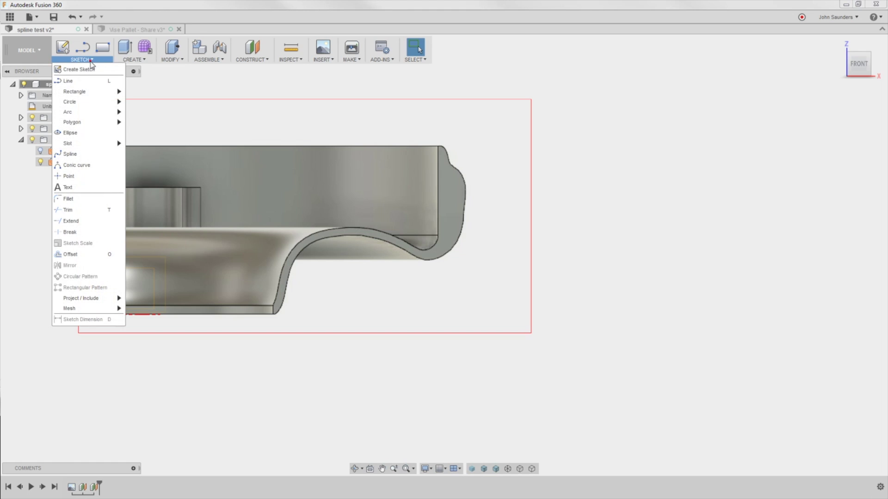
pyautogui.click(94, 154)
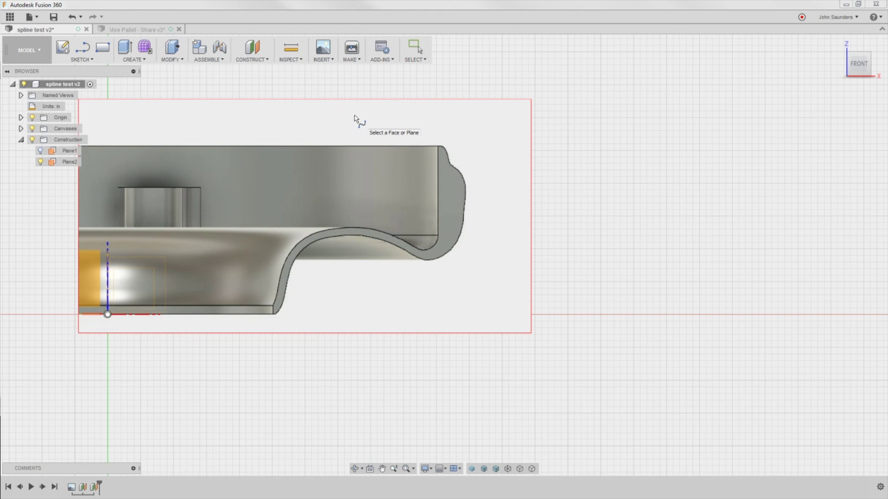
pyautogui.scroll(4, 335, 303)
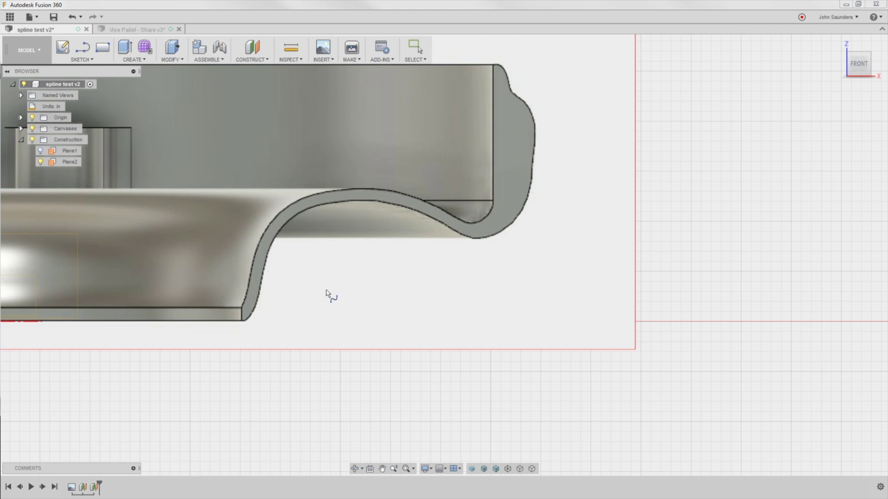
pyautogui.scroll(-2, 148, 329)
pyautogui.click(67, 303)
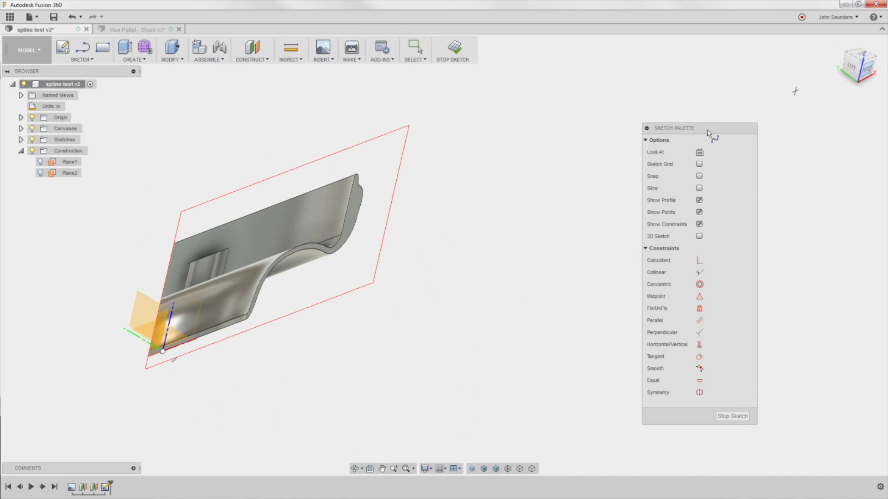
pyautogui.moveTo(432, 365); pyautogui.dragTo(362, 293, button='middle')
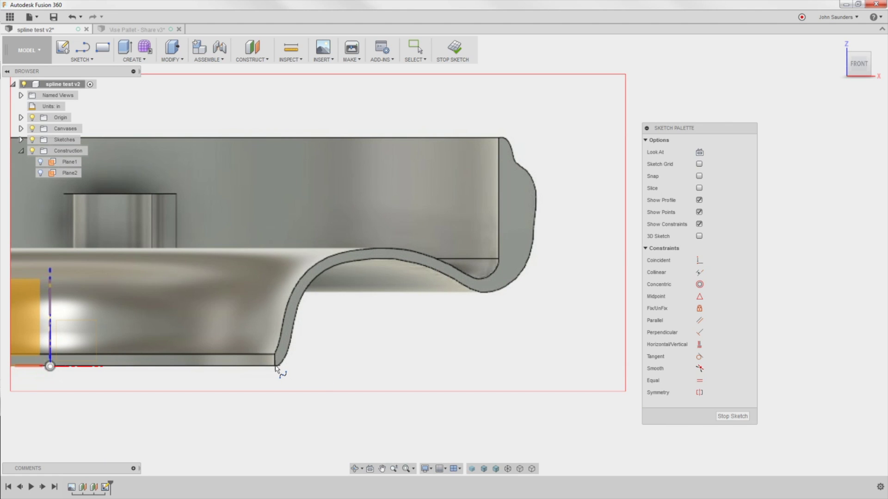
# Step: Draw an eight-point spline along the canvas profile from its bottom end to the top corner
pyautogui.click(275, 365)
pyautogui.click(288, 346)
pyautogui.click(317, 275)
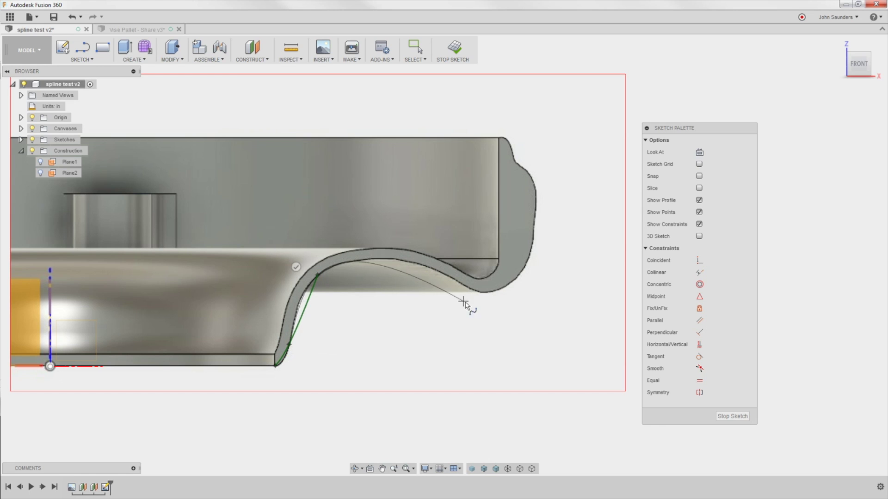
pyautogui.click(483, 292)
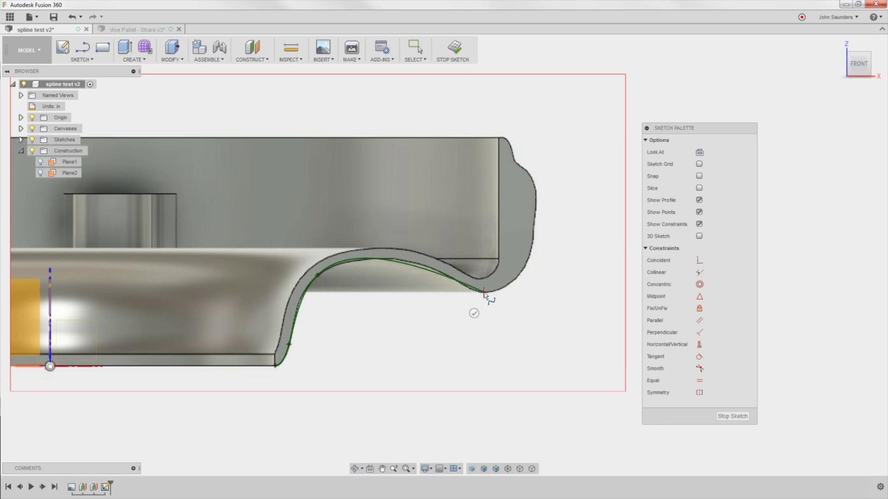
pyautogui.click(534, 243)
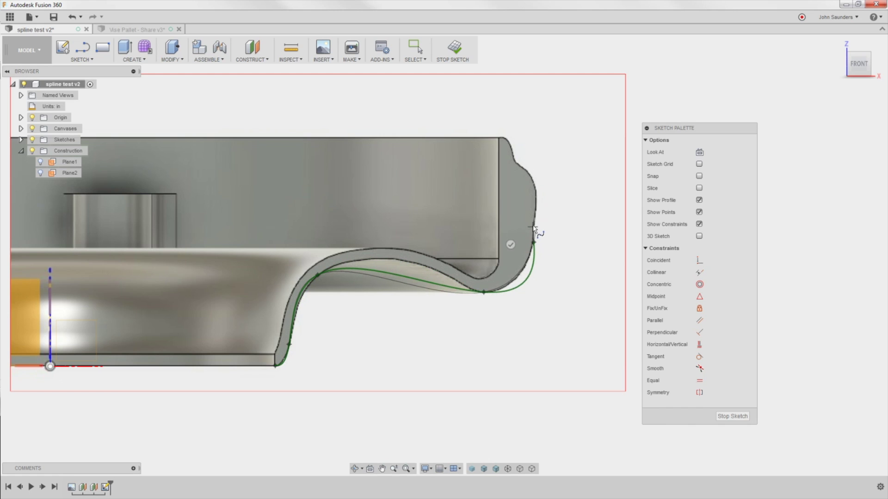
pyautogui.click(535, 208)
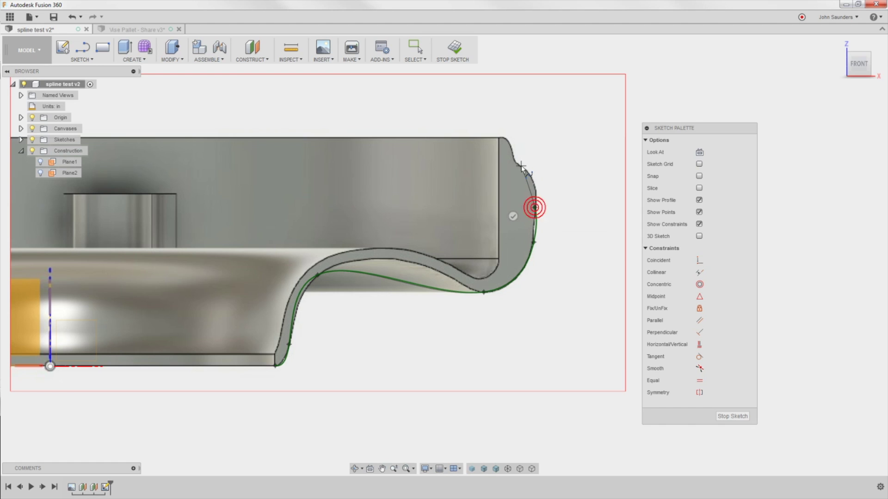
pyautogui.click(516, 164)
pyautogui.click(498, 137)
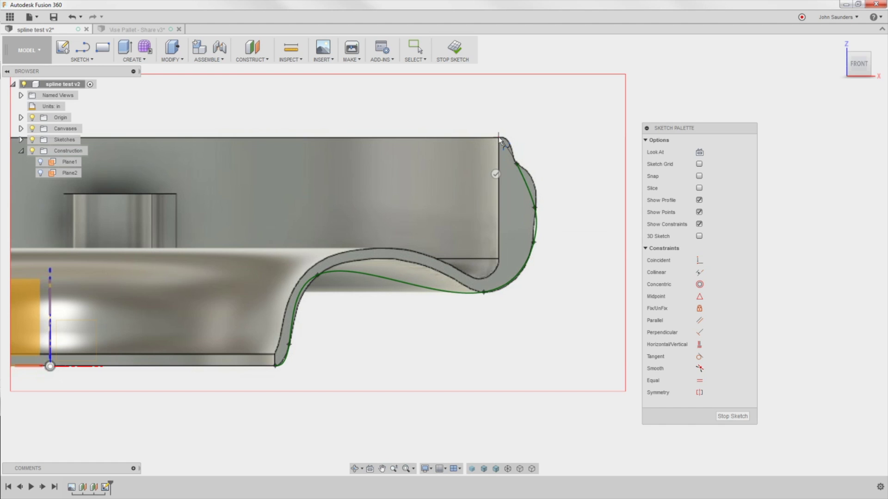
# Step: Finish the spline and tilt the bottom fit point's tangent to follow the profile edge
pyautogui.click(483, 155)
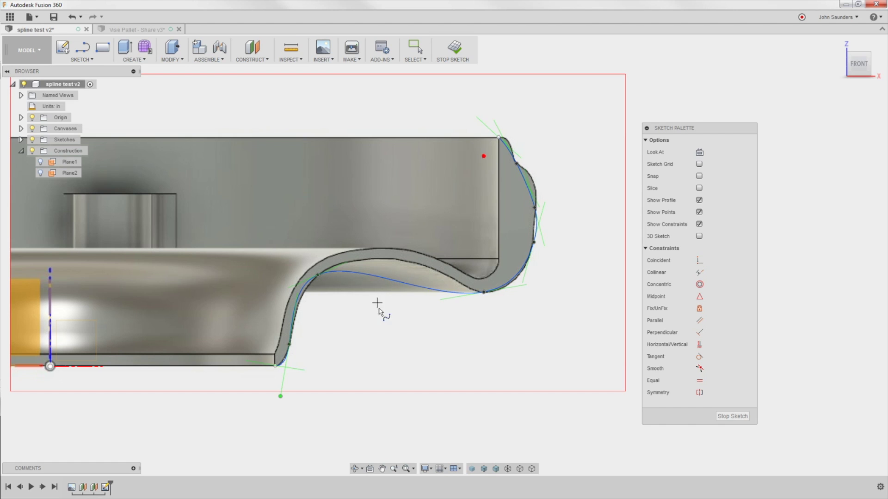
pyautogui.scroll(3, 458, 326)
pyautogui.scroll(-1, 414, 361)
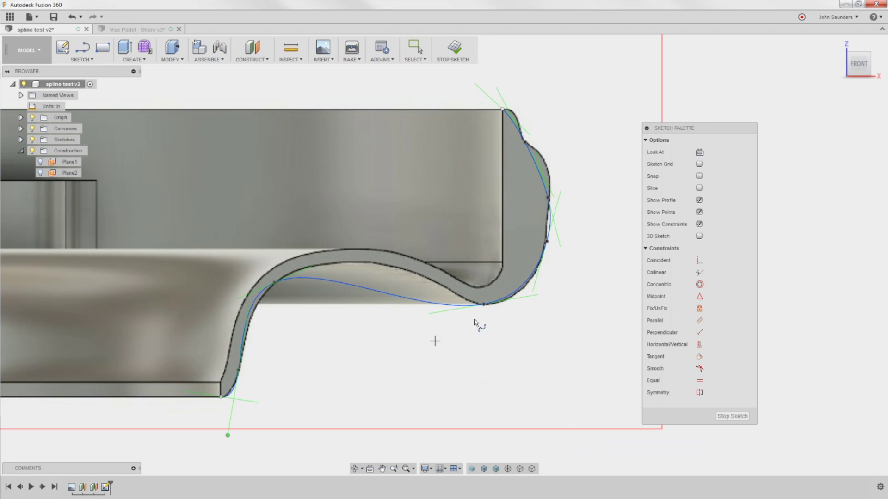
pyautogui.click(414, 47)
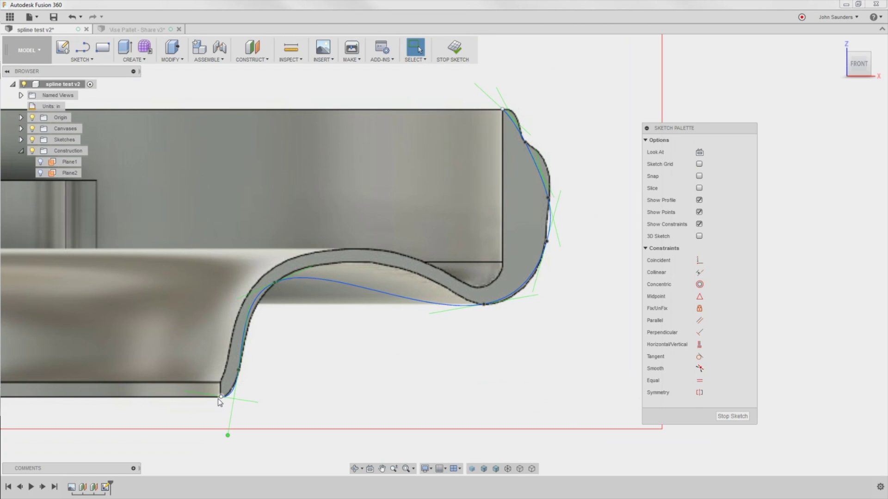
pyautogui.click(239, 369)
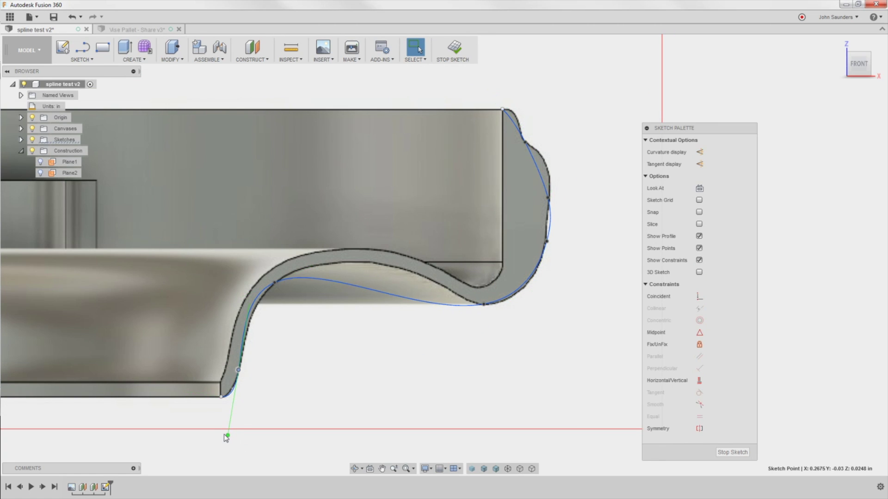
pyautogui.moveTo(227, 437)
pyautogui.mouseDown()
pyautogui.moveTo(232, 412)
pyautogui.moveTo(228, 426)
pyautogui.mouseUp()
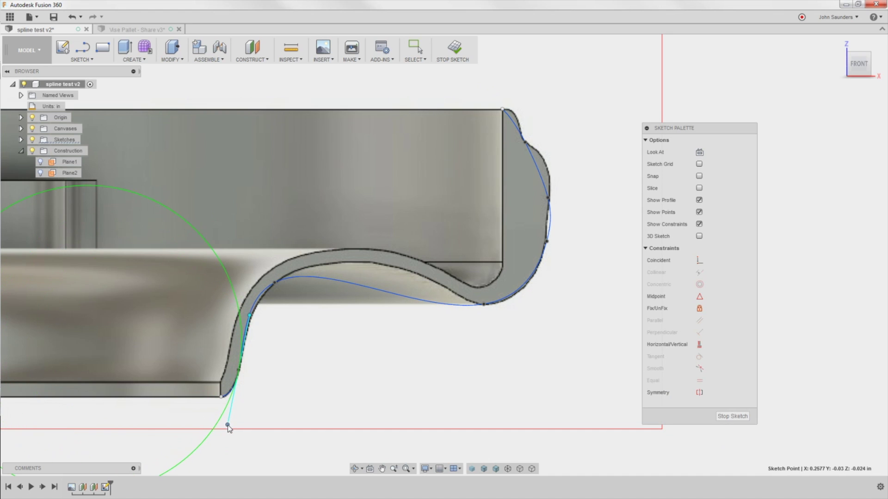
# Step: Nudge the lower-curve fit point onto the edge, tune its tangent, and rotate the hook's tangent
pyautogui.click(275, 283)
pyautogui.moveTo(275, 282); pyautogui.dragTo(282, 282)
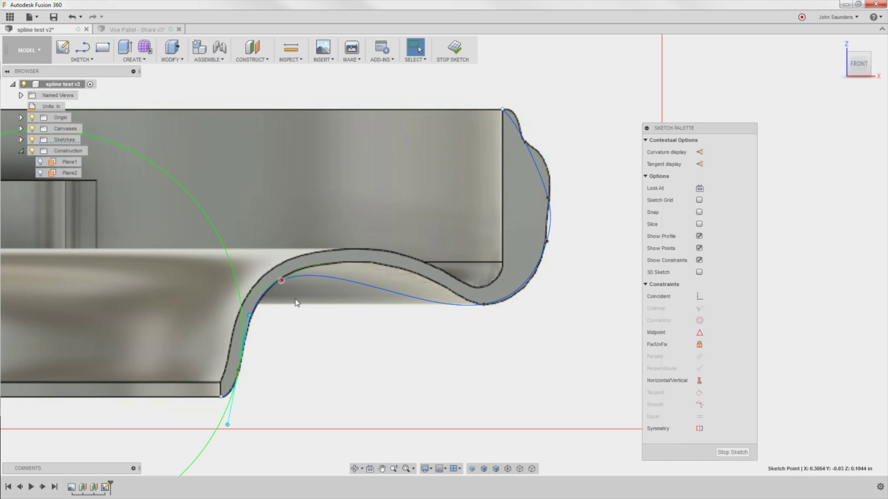
pyautogui.click(326, 249)
pyautogui.moveTo(325, 248); pyautogui.dragTo(328, 249)
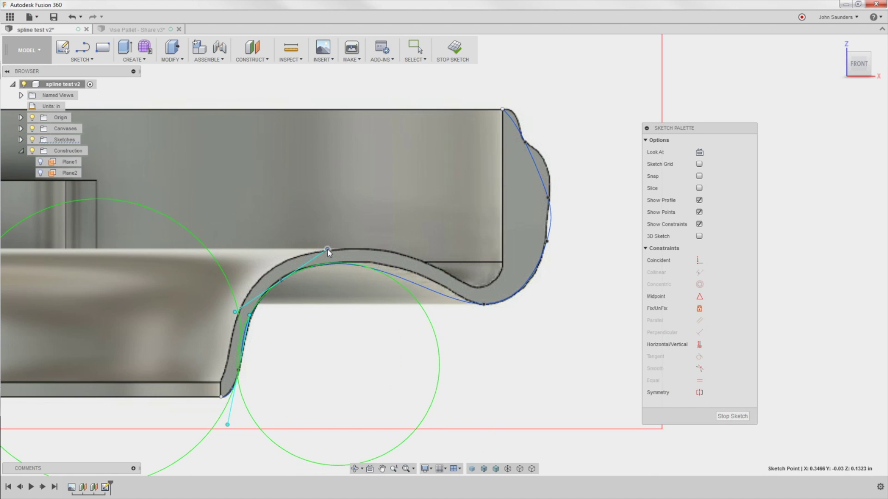
pyautogui.click(483, 304)
pyautogui.click(435, 303)
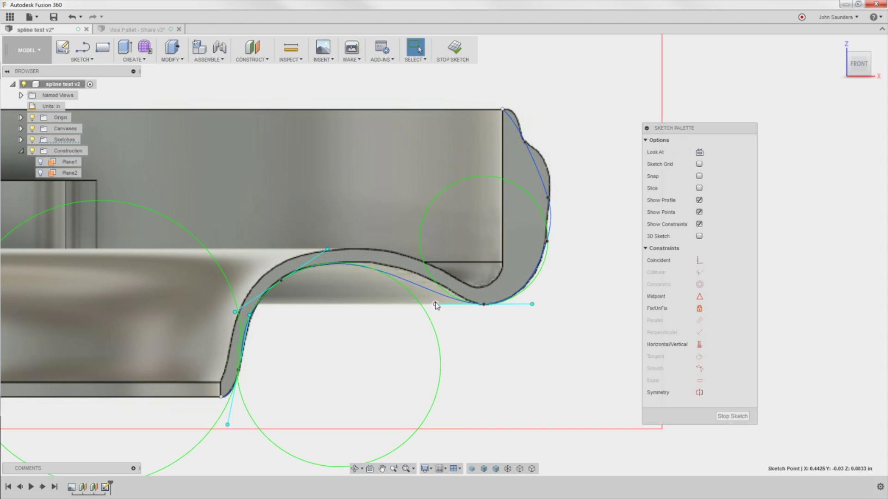
pyautogui.moveTo(436, 300); pyautogui.dragTo(481, 309)
# Step: Fit the hook point and the right-side fit point and tangent to the profile edge
pyautogui.moveTo(482, 310); pyautogui.dragTo(484, 306)
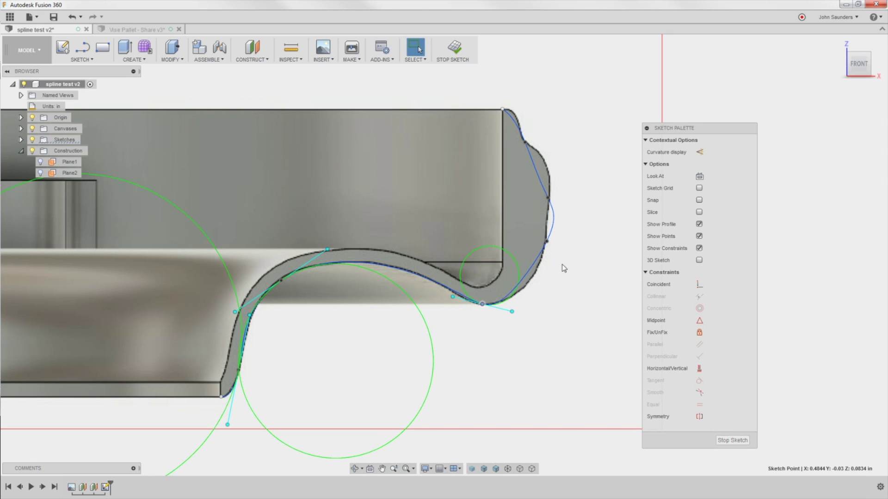
pyautogui.click(546, 241)
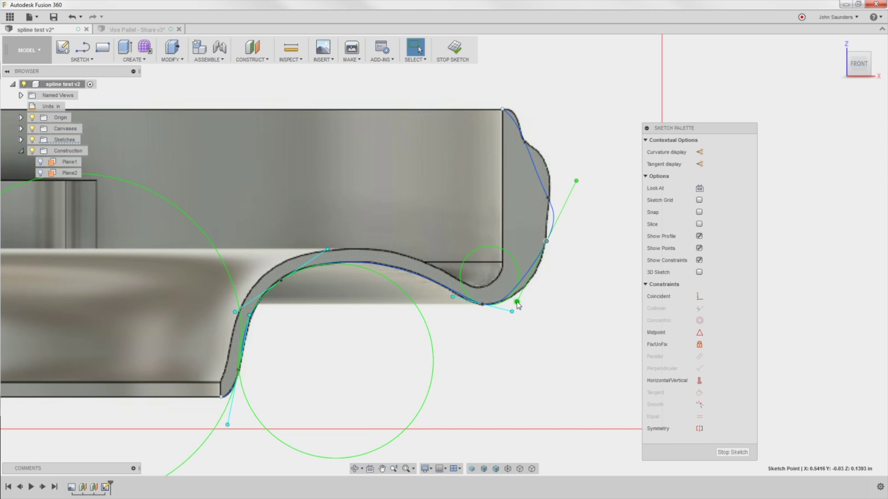
pyautogui.moveTo(517, 303); pyautogui.dragTo(529, 320)
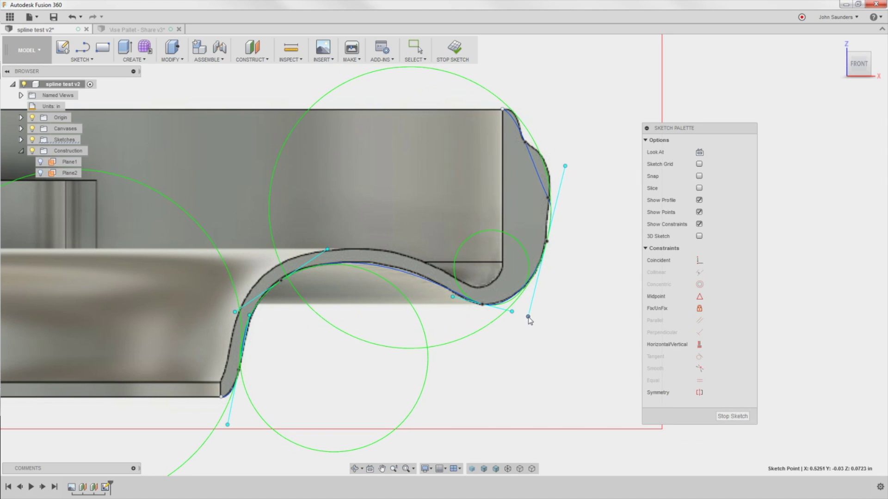
pyautogui.click(551, 215)
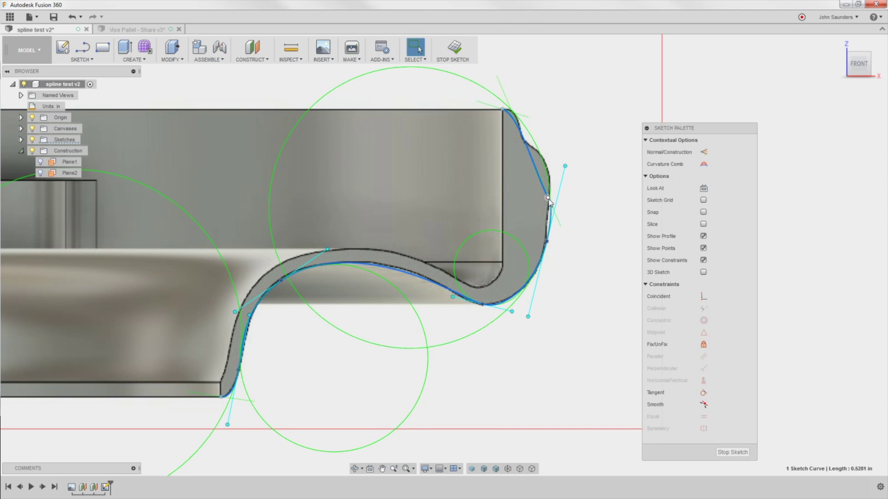
pyautogui.moveTo(548, 197); pyautogui.dragTo(549, 207)
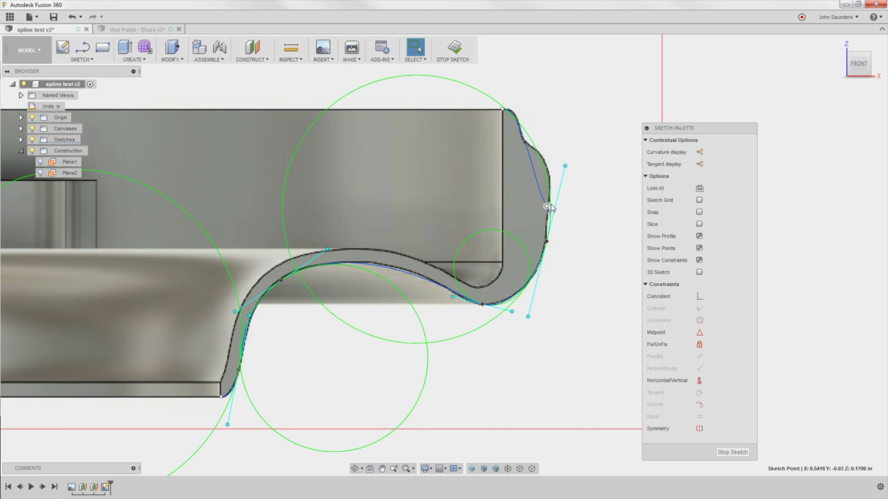
pyautogui.moveTo(529, 318)
pyautogui.mouseDown()
pyautogui.moveTo(521, 312)
pyautogui.moveTo(530, 308)
pyautogui.moveTo(527, 318)
pyautogui.mouseUp()
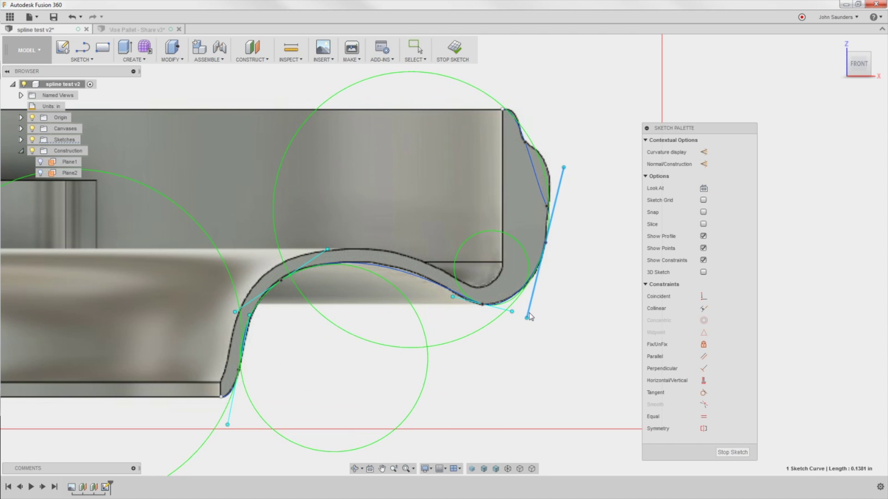
pyautogui.click(546, 205)
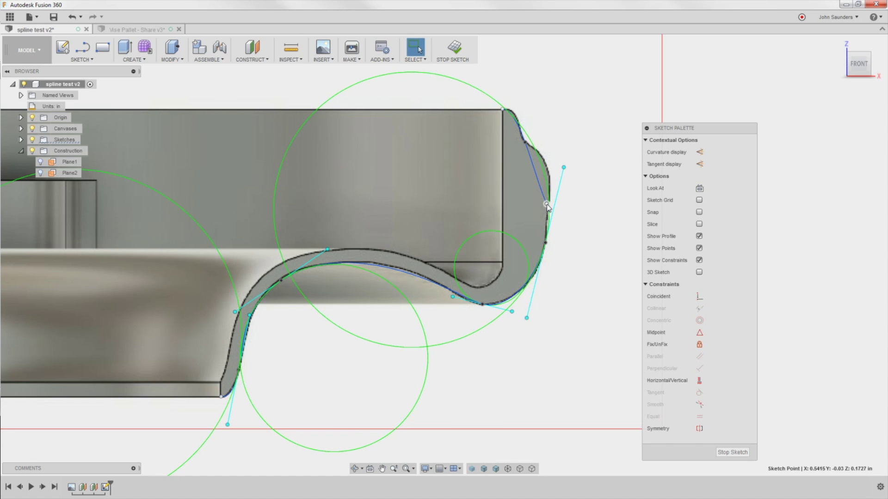
# Step: Undo two accidental reshapes of the spline with Ctrl+Z
pyautogui.scroll(2, 548, 206)
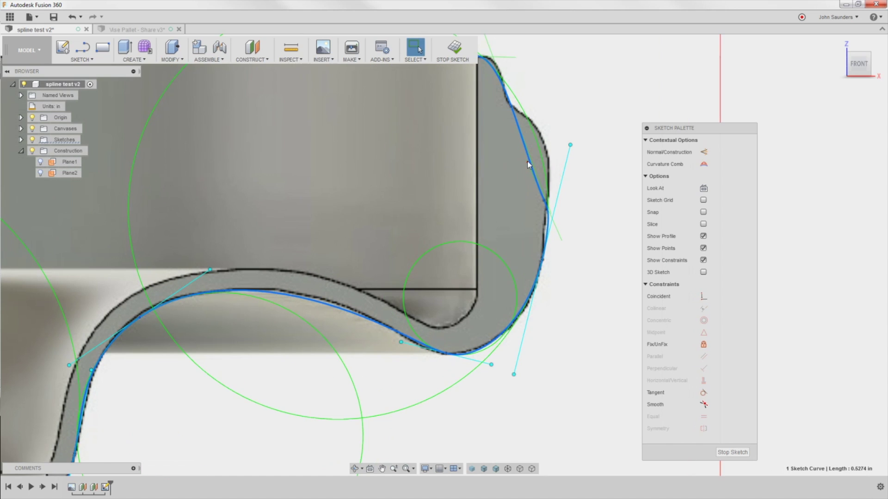
pyautogui.click(526, 157)
pyautogui.hotkey('ctrl', 'z')
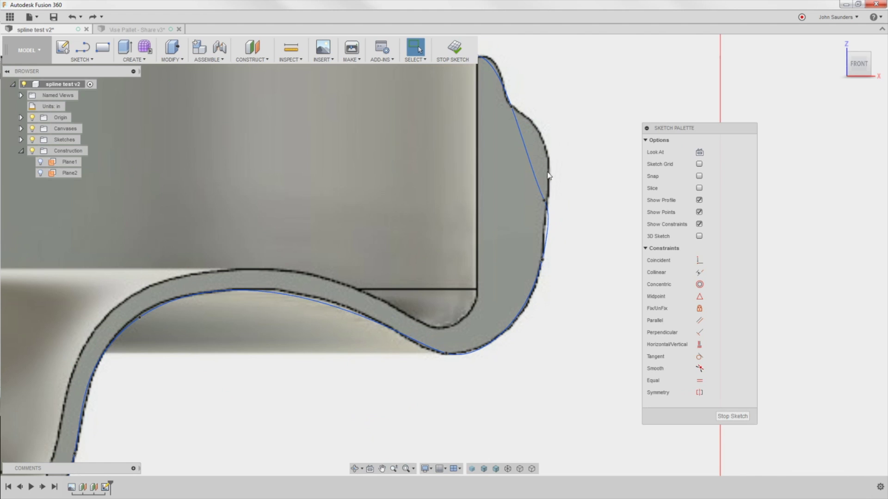
pyautogui.click(543, 201)
pyautogui.click(526, 157)
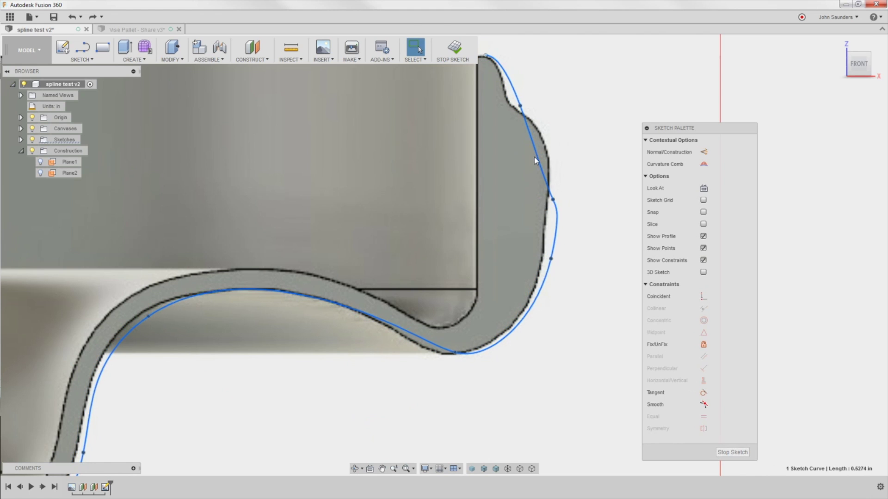
pyautogui.hotkey('ctrl', 'z')
# Step: Swing the upper-right tangent to follow the rounded right bulge, then deselect to review
pyautogui.click(543, 198)
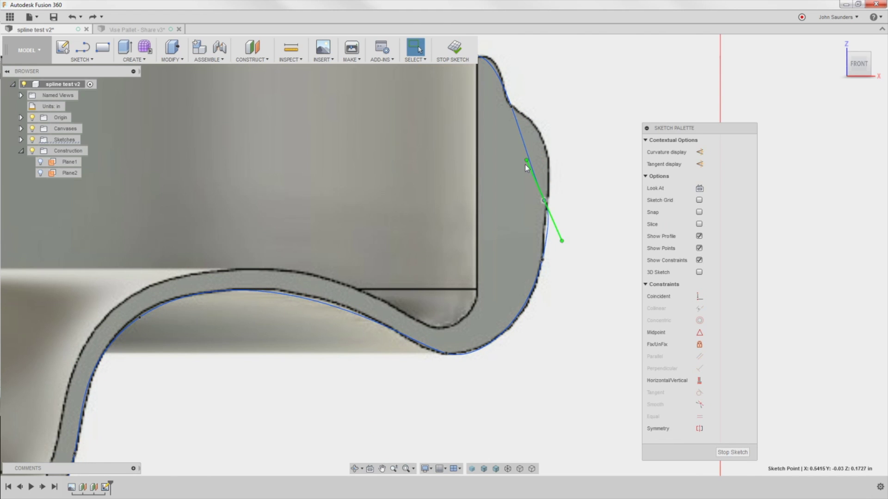
pyautogui.moveTo(526, 159); pyautogui.dragTo(560, 120)
pyautogui.click(544, 201)
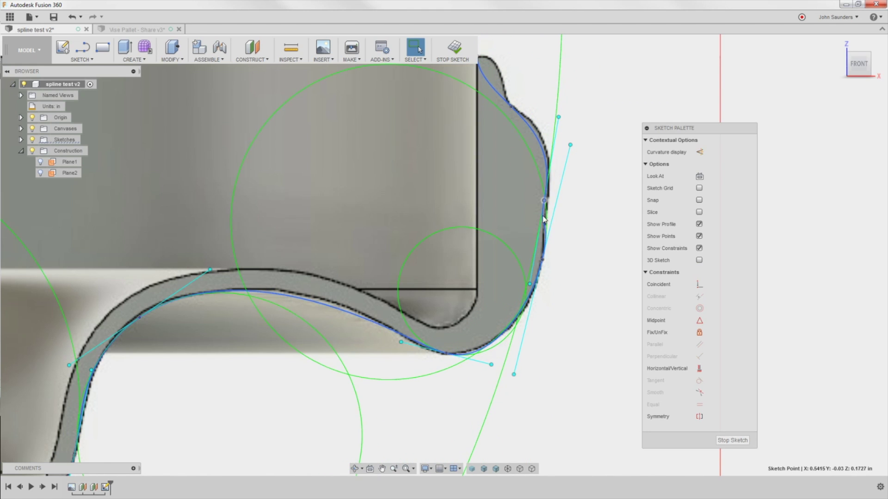
pyautogui.scroll(-5, 606, 231)
pyautogui.click(412, 352)
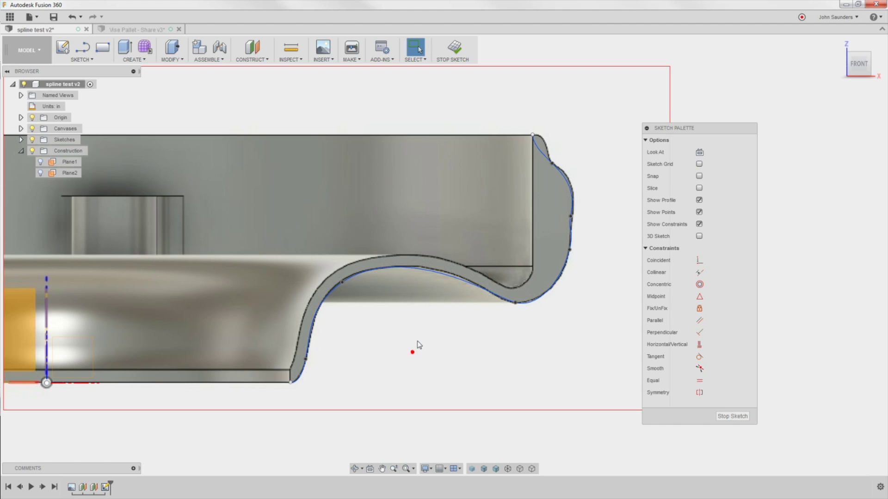